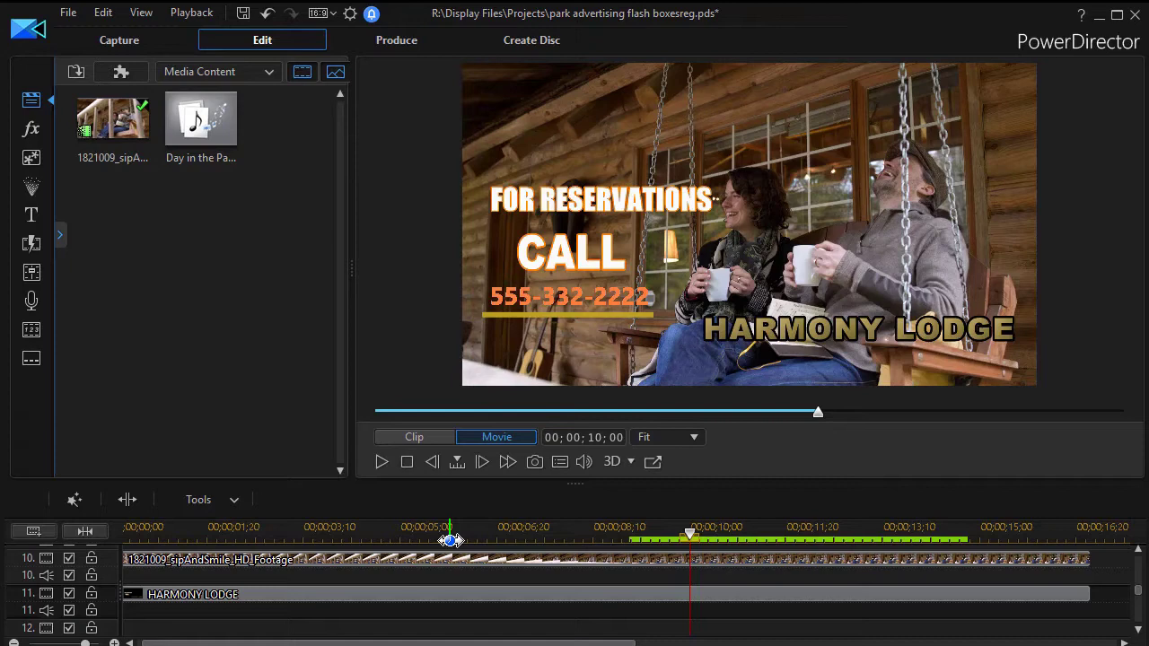
Step: Scrub the ad, set the playhead near 05;07, and mark a ruler range from 05;06 to about 08;10
mouse_move(444, 539)
left_mouse_down()
mouse_move(691, 541)
mouse_move(415, 538)
mouse_move(377, 551)
left_mouse_up()
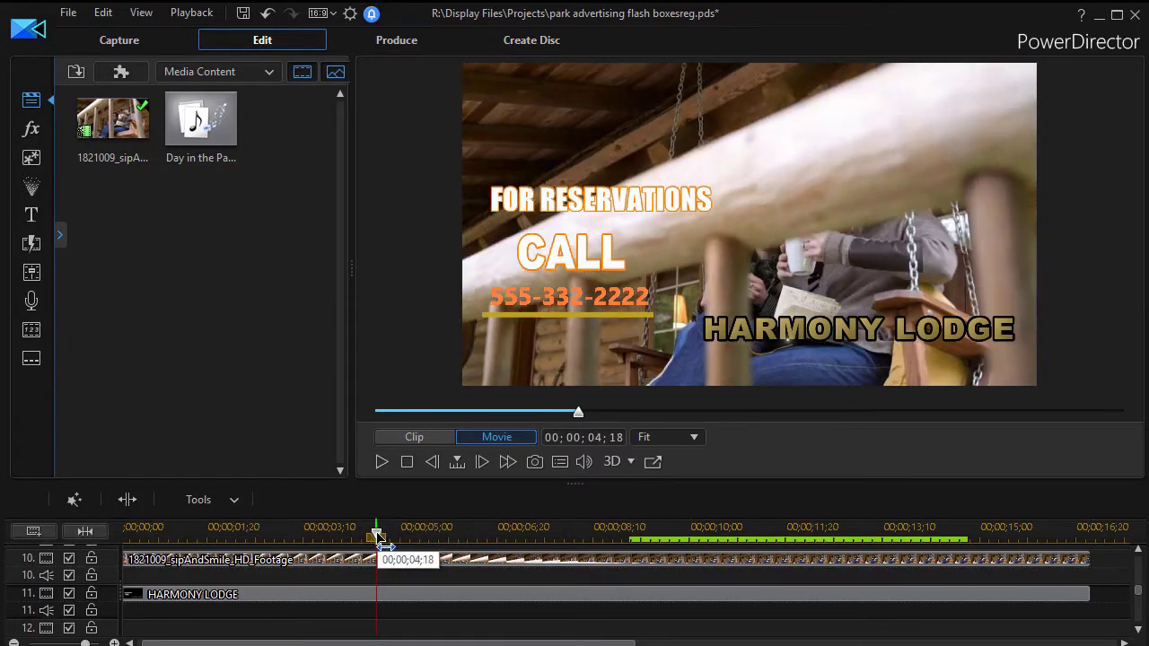
left_click_drag(376, 535, 411, 544)
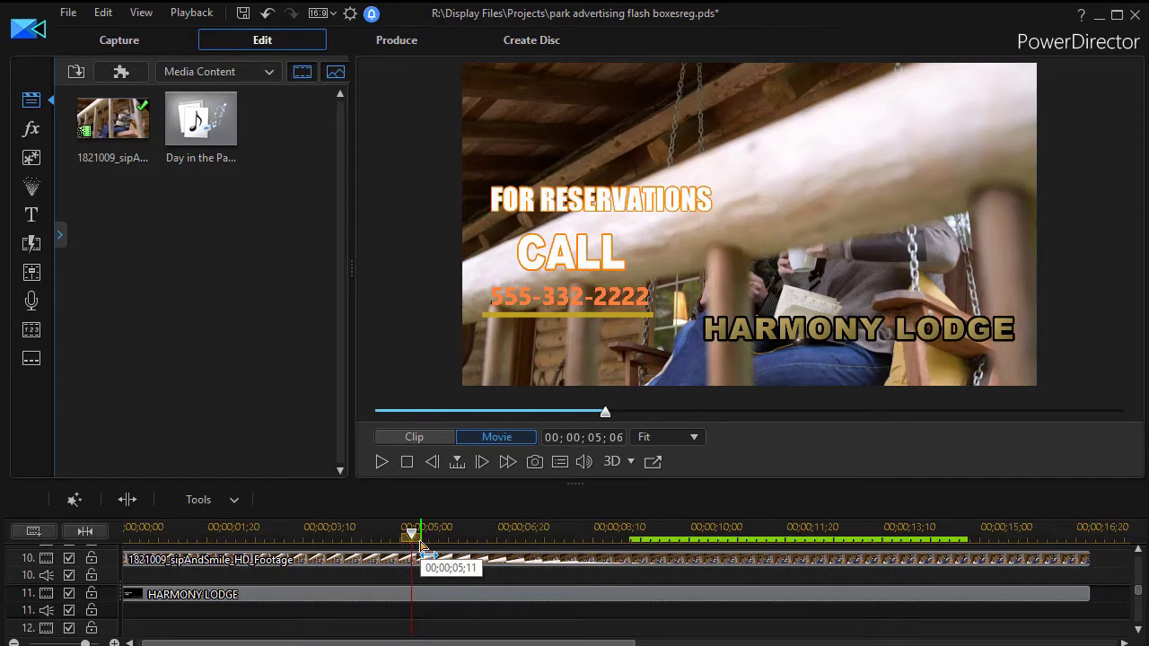
left_click_drag(422, 545, 617, 555)
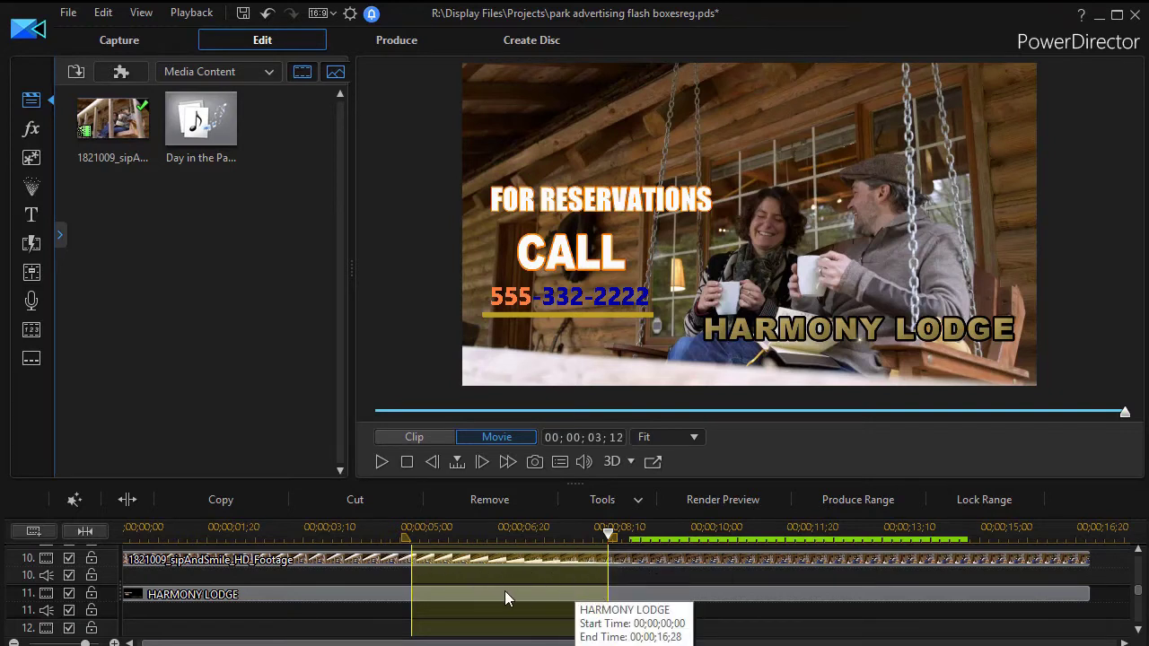
mouse_move(1137, 592)
left_mouse_down()
mouse_move(1144, 636)
mouse_move(1136, 551)
mouse_move(1137, 588)
left_mouse_up()
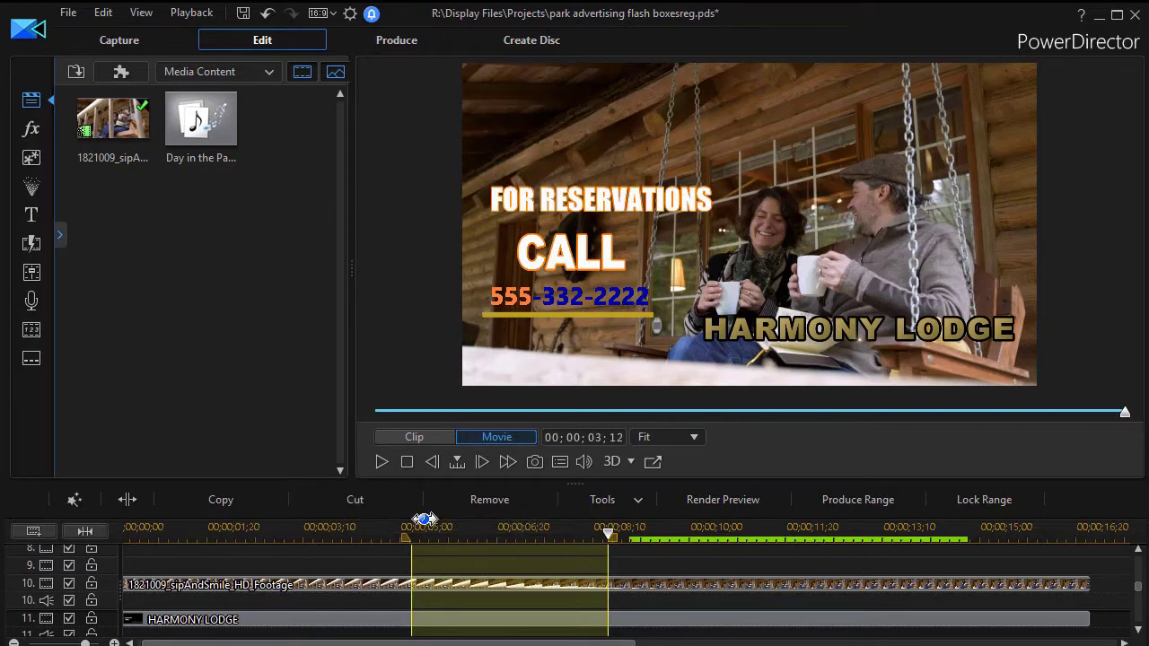
left_click(370, 500)
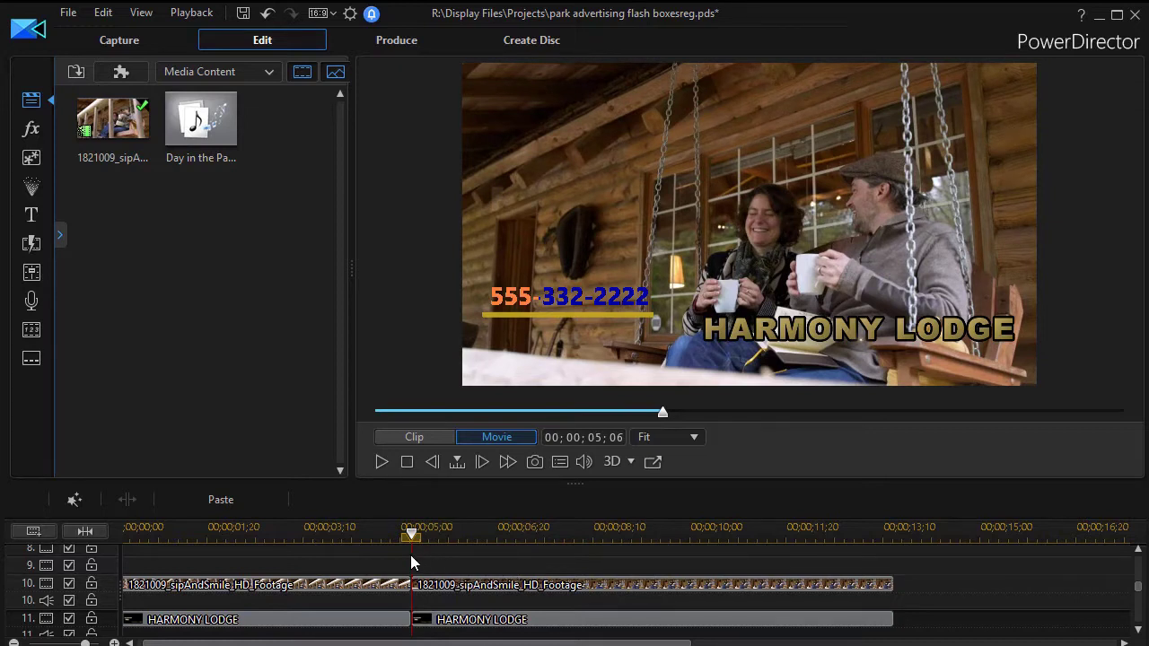
key("ctrl+z")
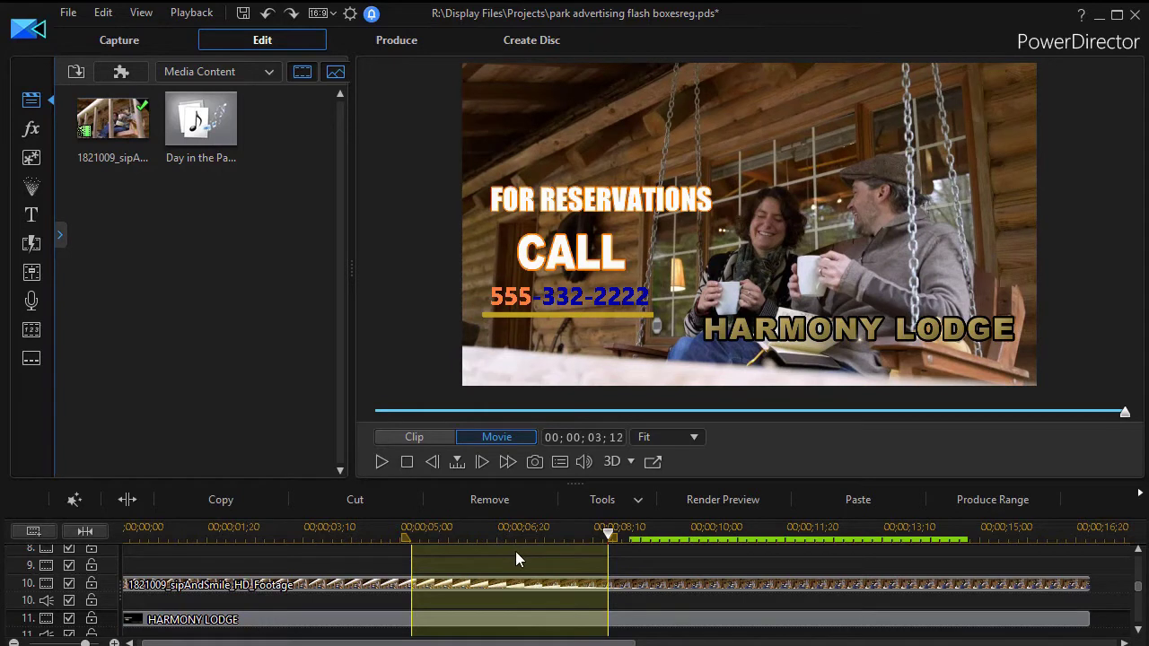
left_click(490, 500)
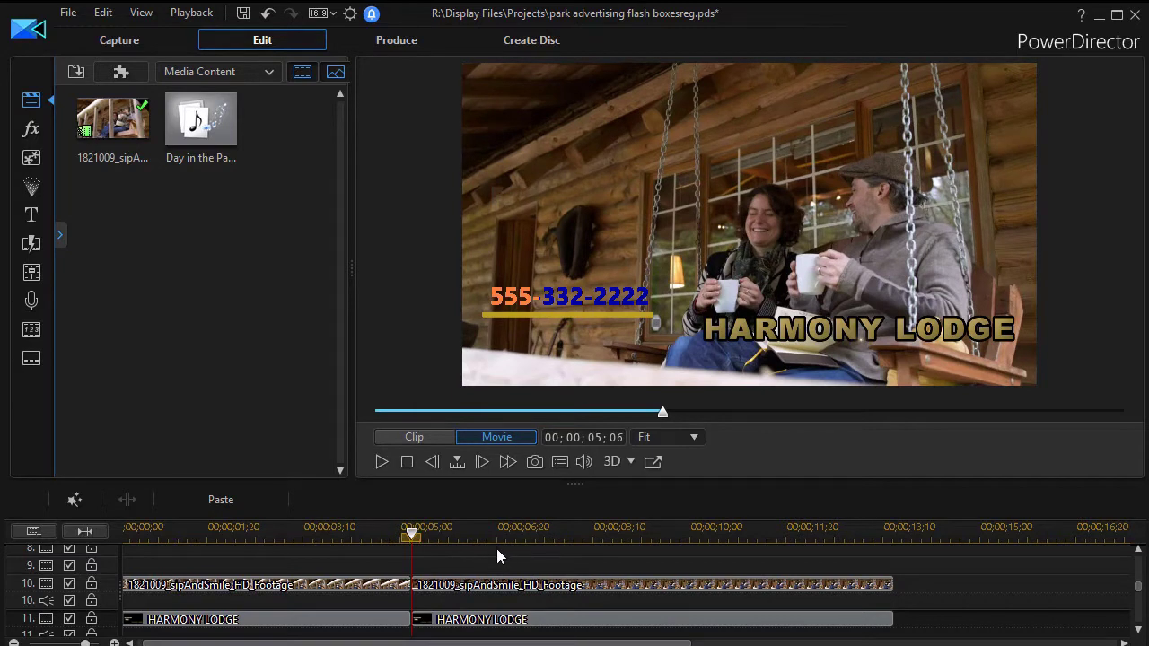
key("ctrl+z")
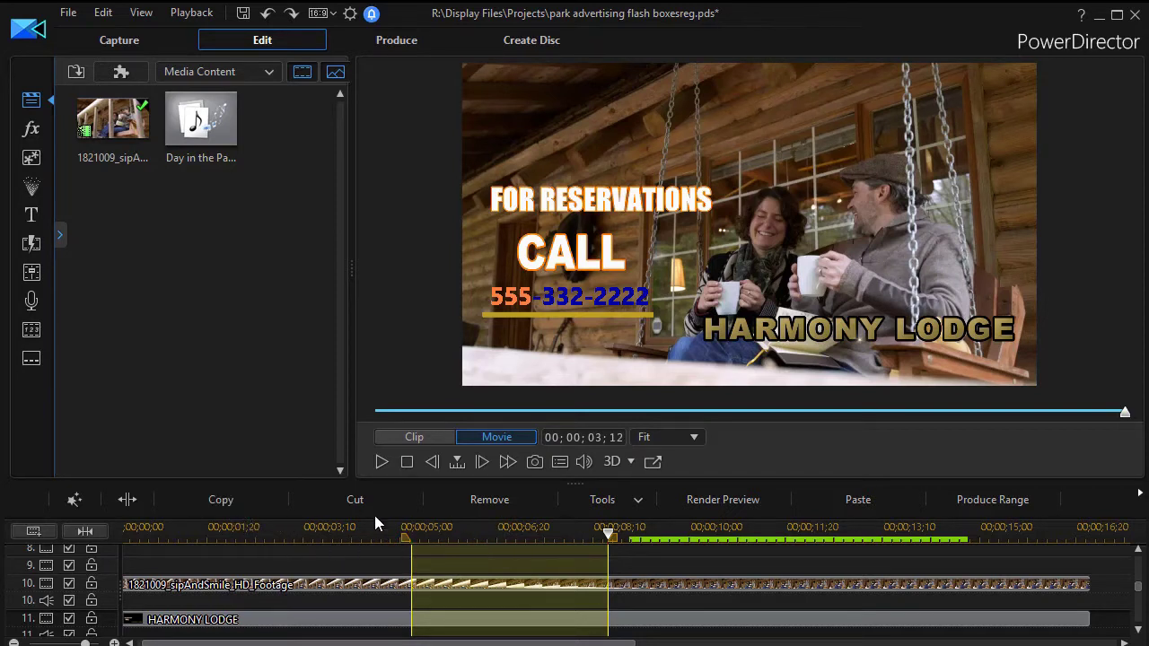
left_click(245, 499)
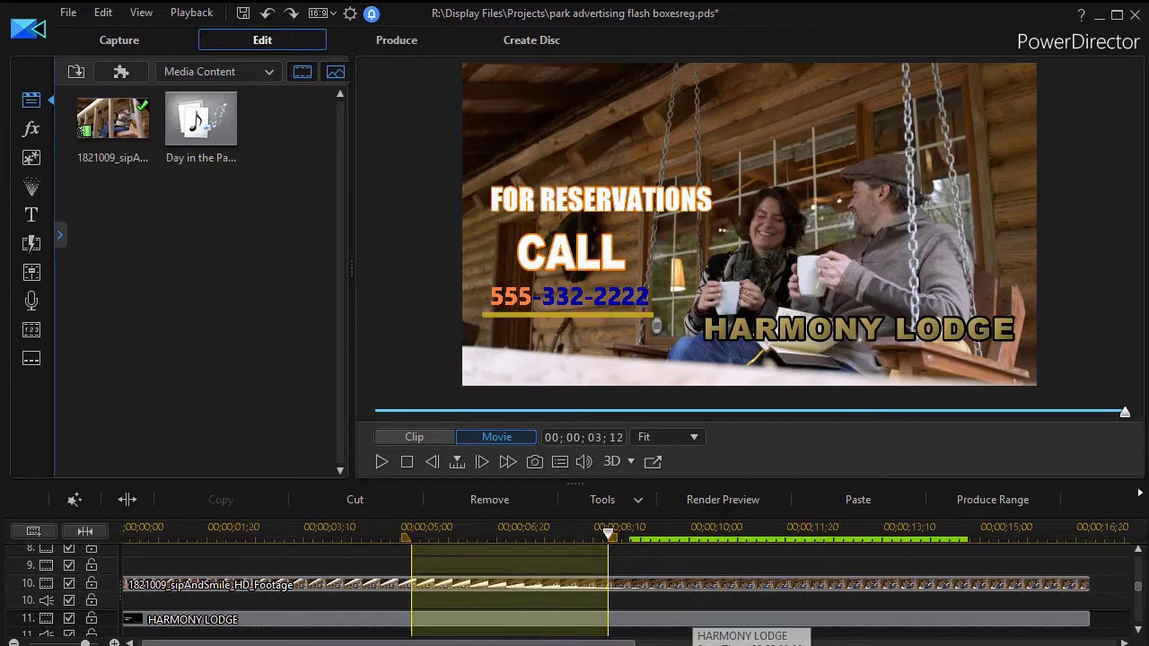
left_click_drag(386, 642, 607, 642)
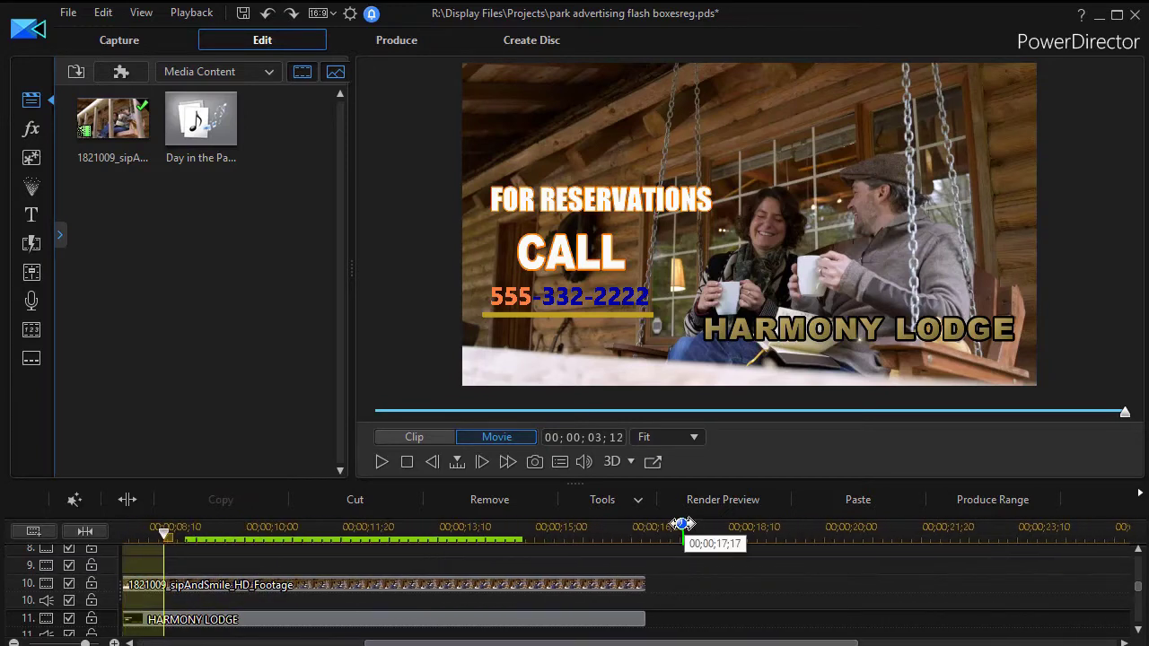
left_click(646, 530)
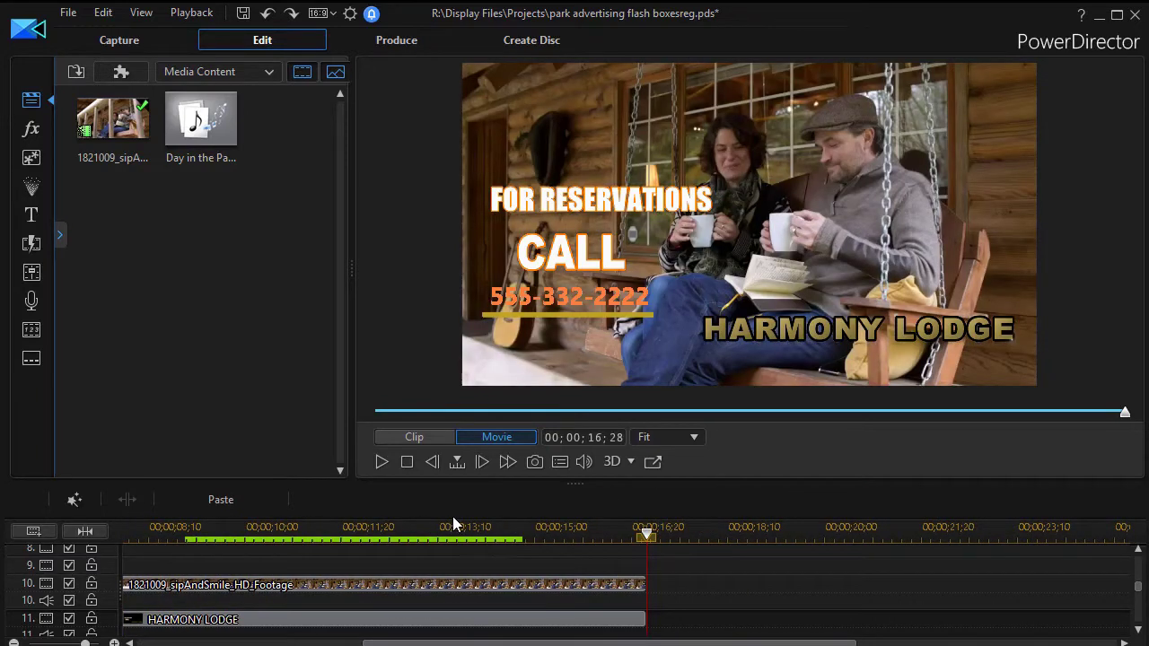
left_click(216, 500)
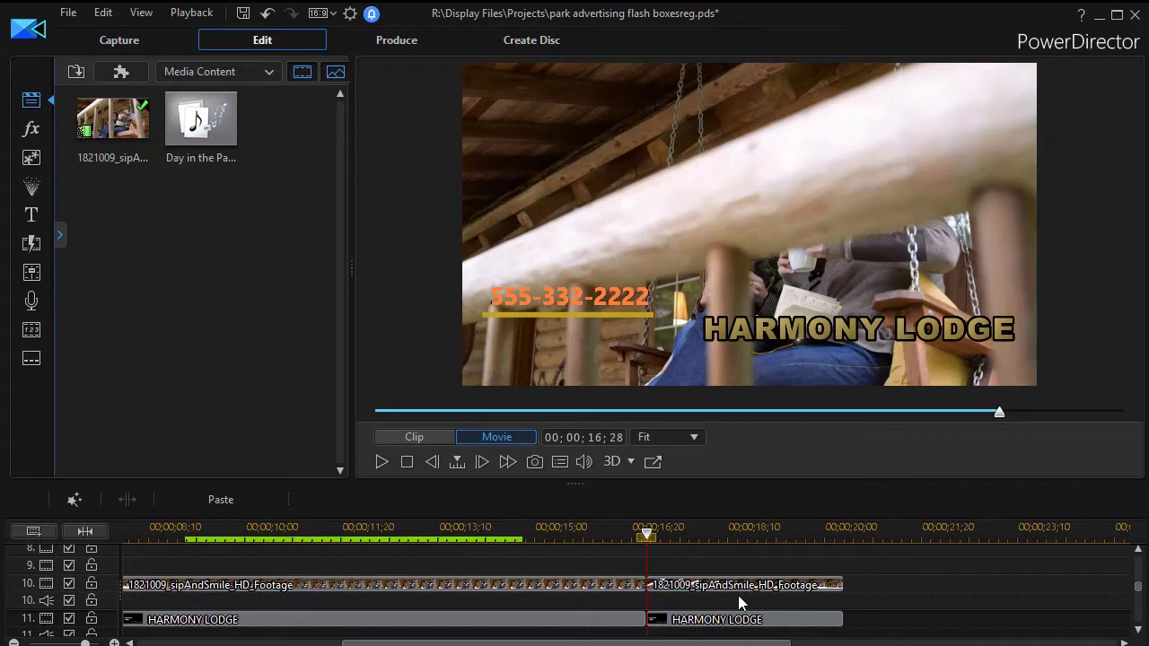
key("ctrl+z")
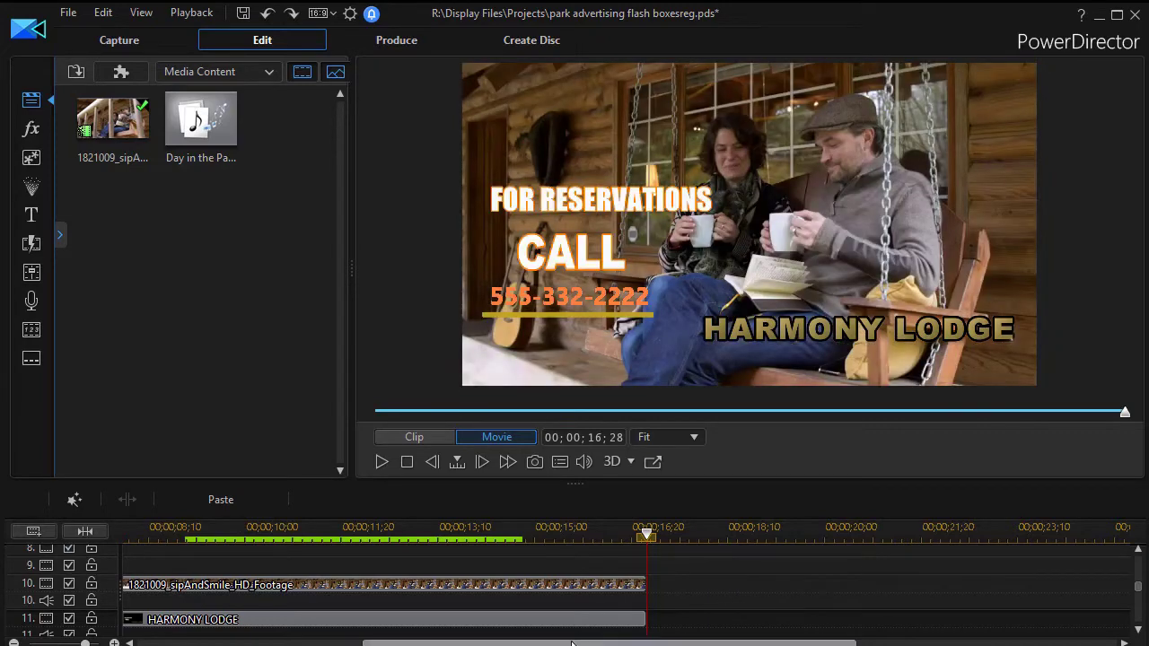
left_click(88, 532)
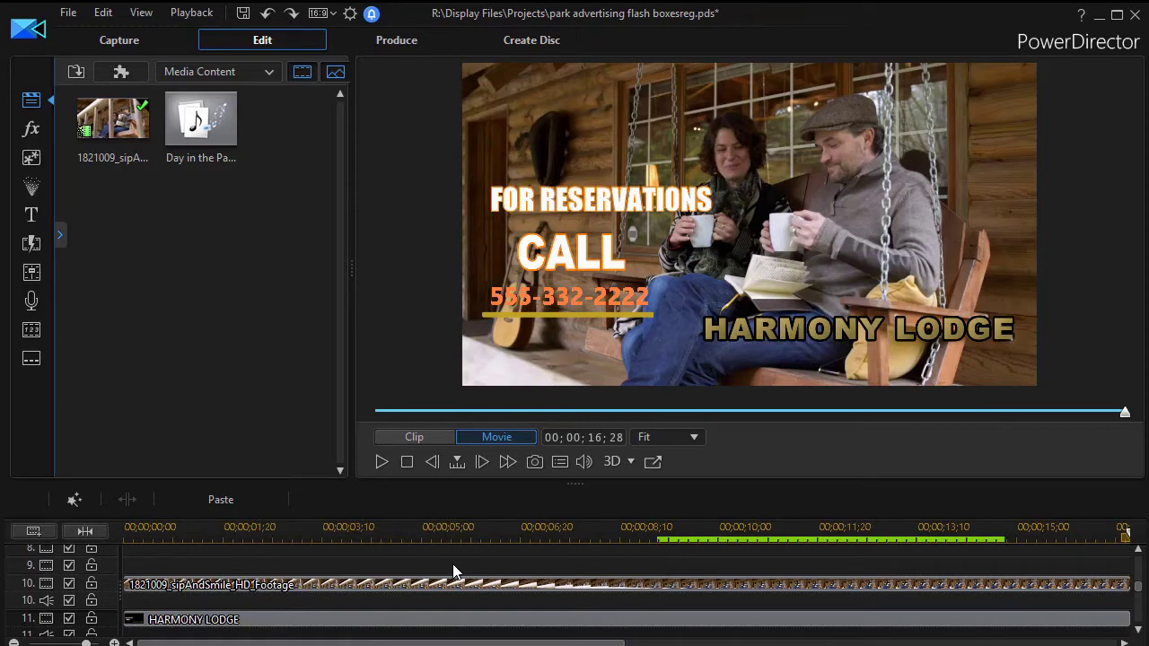
left_click_drag(496, 537, 468, 537)
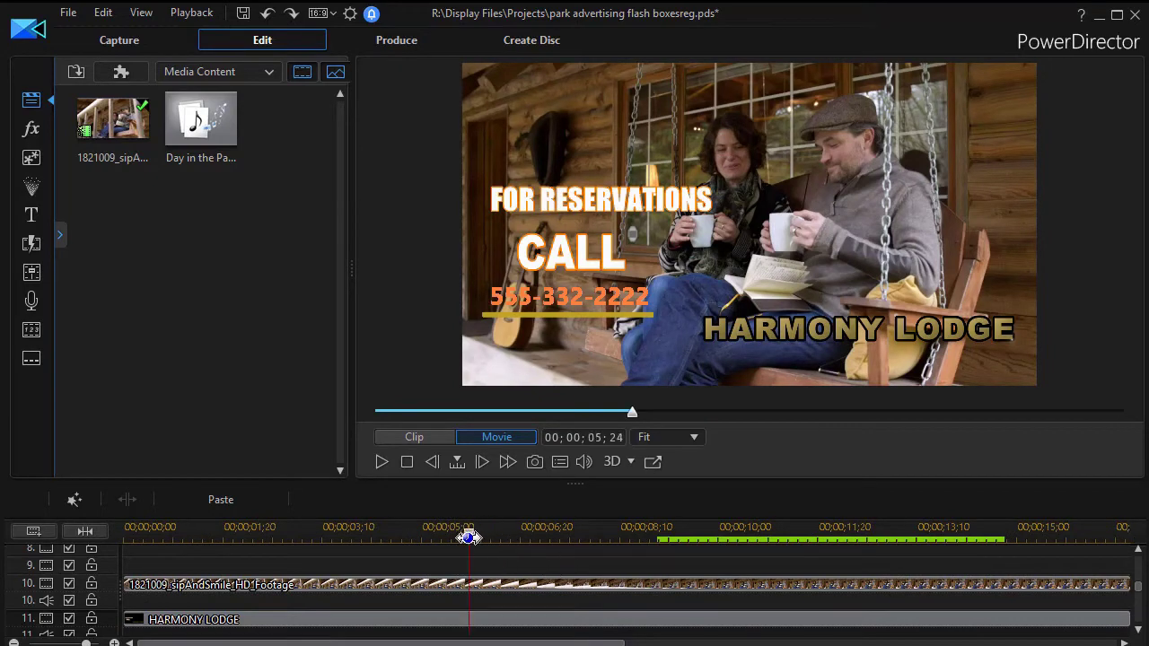
Step: Render a preview of the 05;24–08;10 ruler range and return the playhead to 05;24
left_click_drag(476, 542, 645, 553)
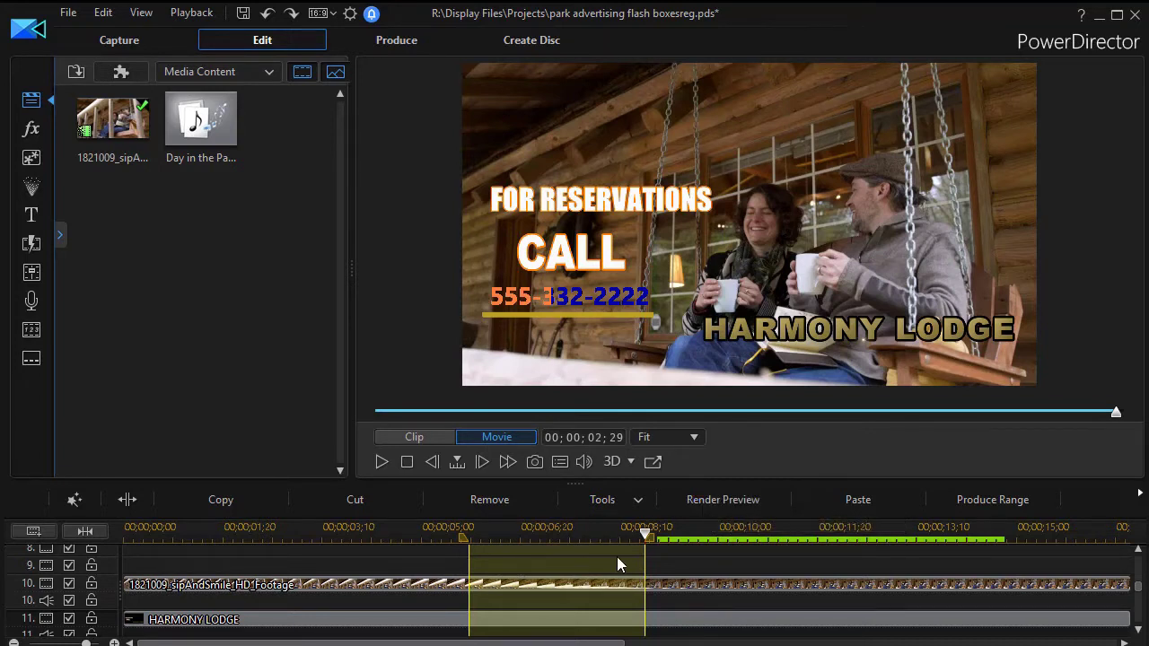
left_click(701, 500)
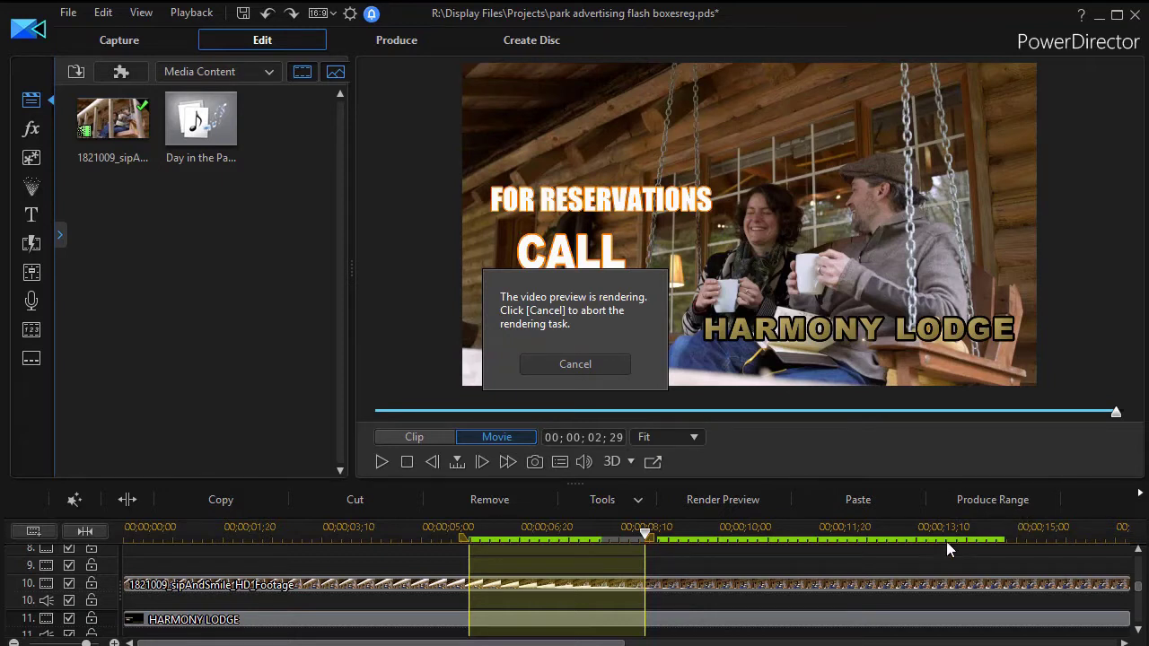
left_click(463, 529)
mouse_move(463, 529)
left_mouse_down()
mouse_move(641, 543)
mouse_move(422, 519)
left_mouse_up()
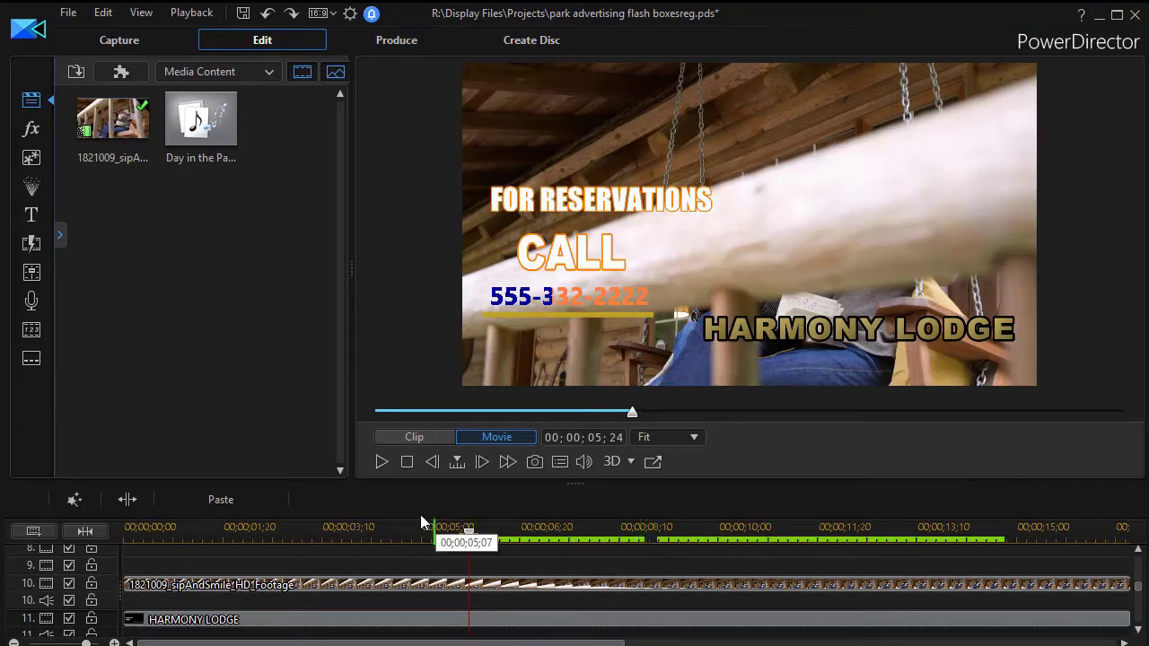
left_click(384, 461)
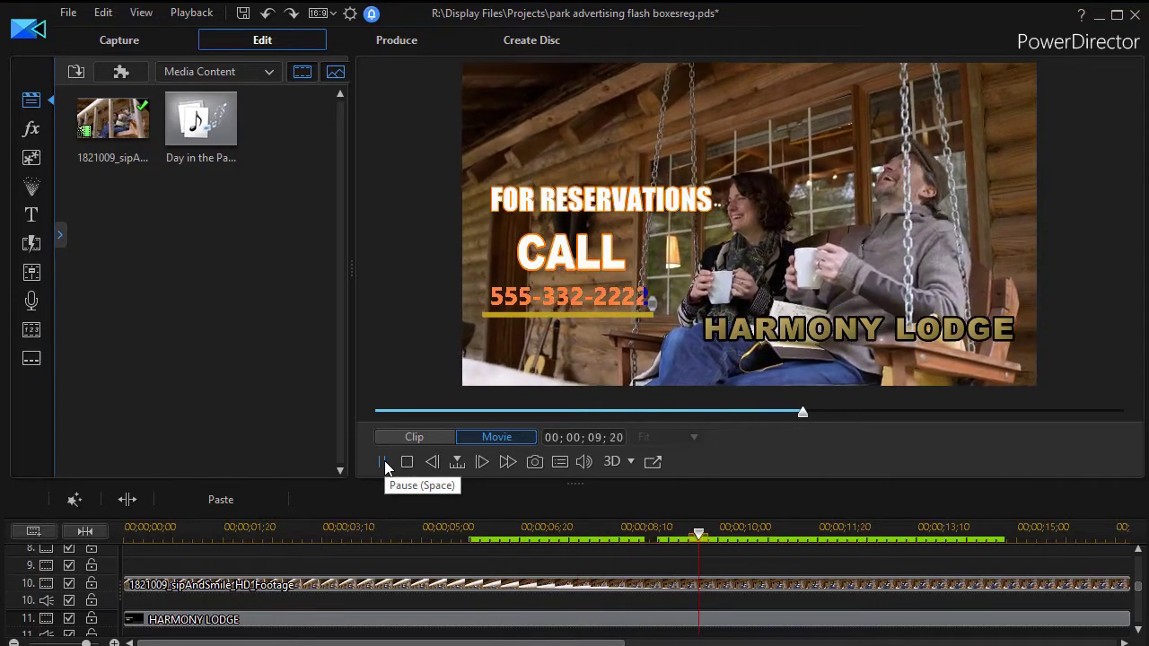
left_click(384, 462)
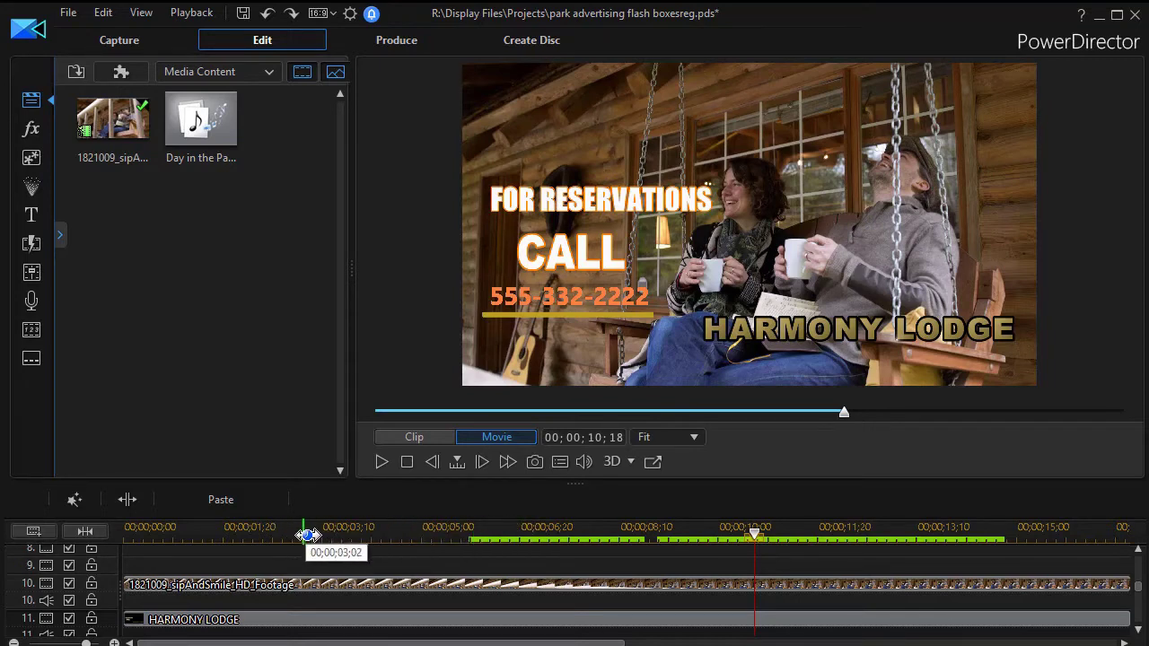
Step: Mark a ruler range from about 03;07 to 5 seconds and lock it
left_click(315, 535)
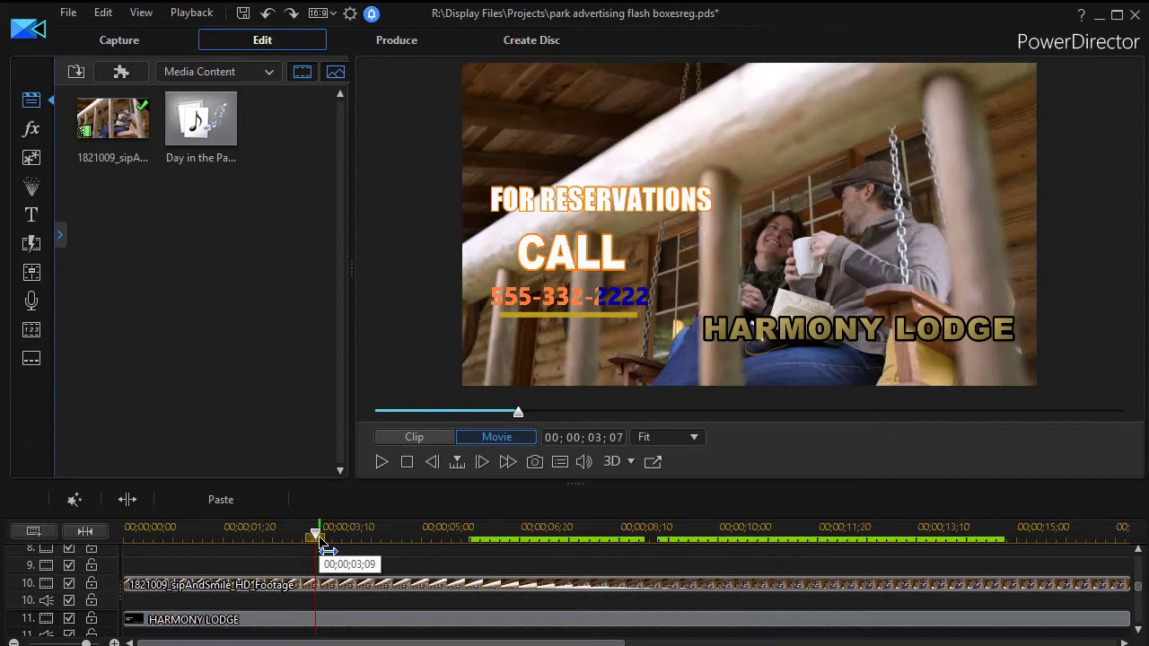
left_click_drag(322, 544, 469, 545)
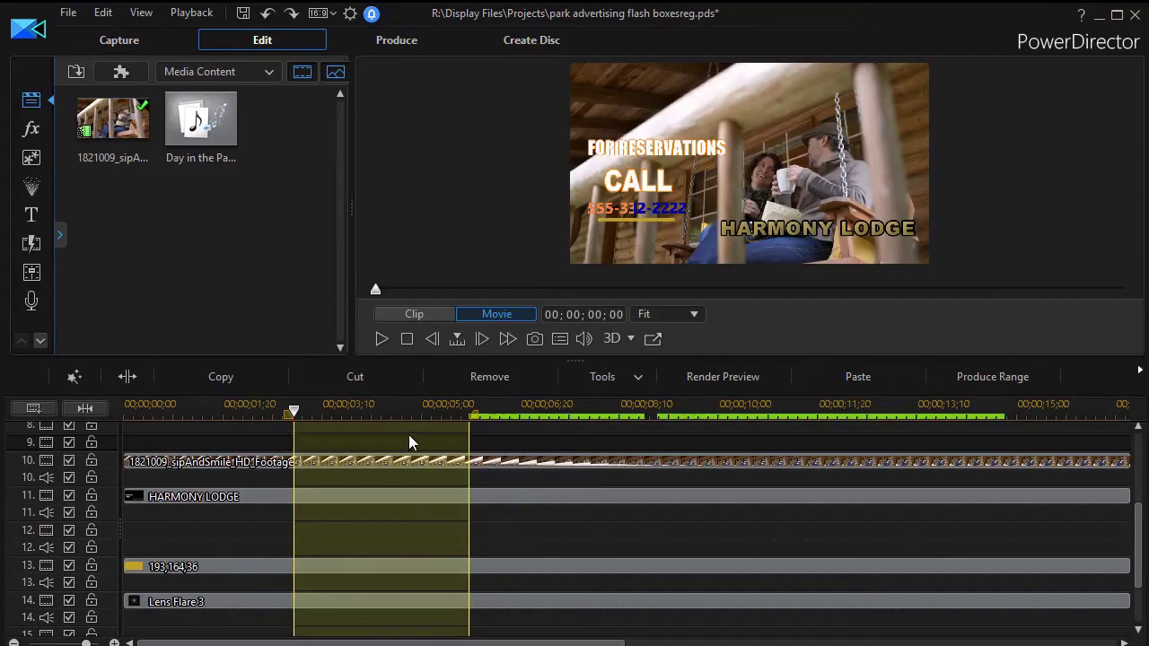
right_click(408, 434)
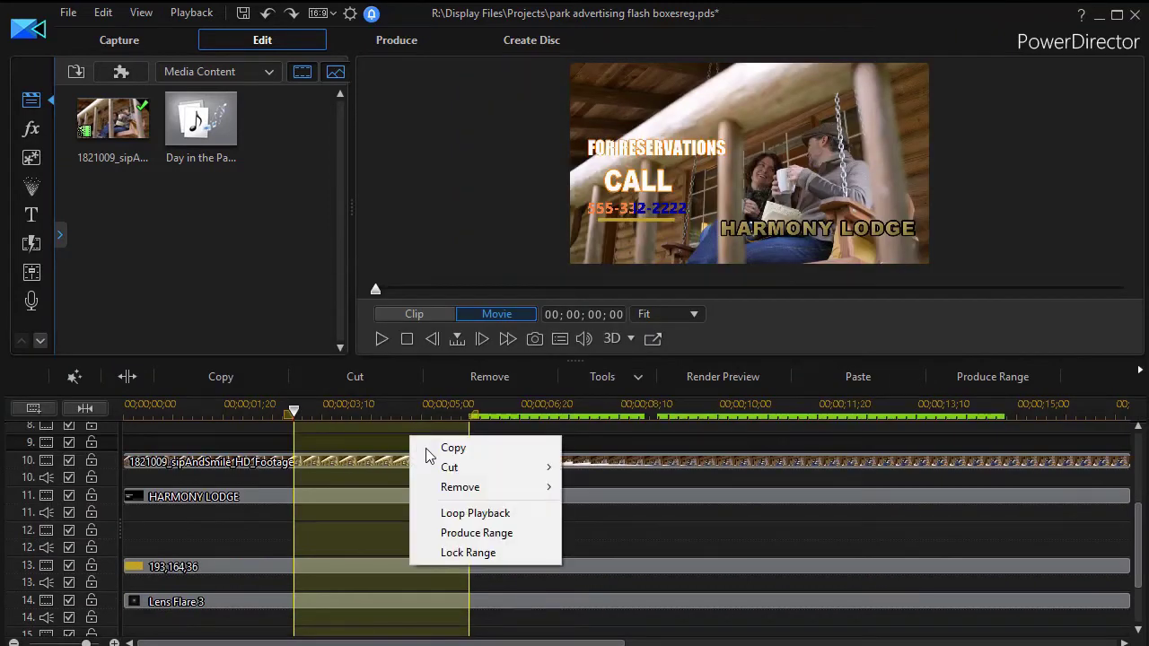
left_click(466, 553)
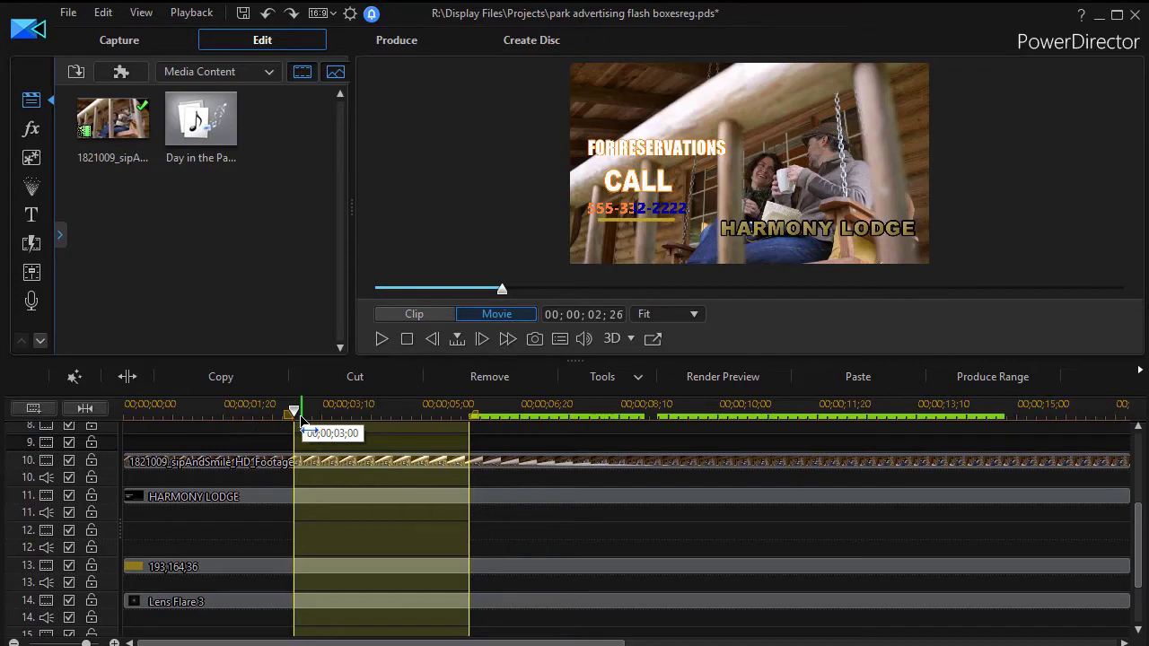
Step: Play and stop the ad, then move the playhead back to 01;07
left_click(381, 341)
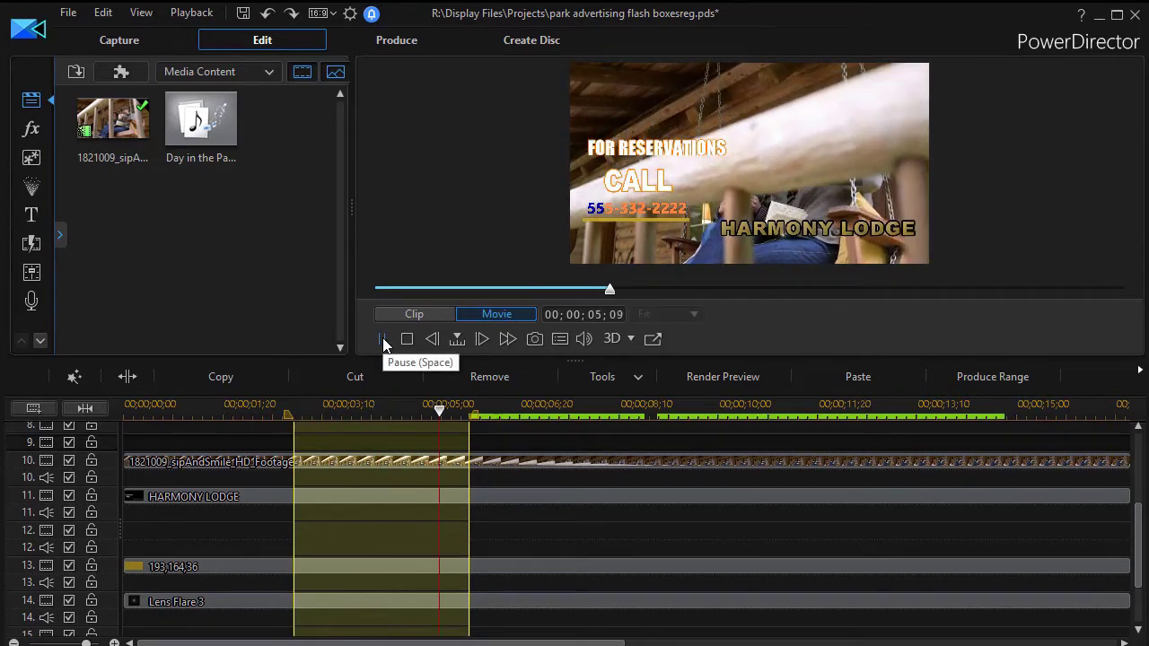
left_click(382, 341)
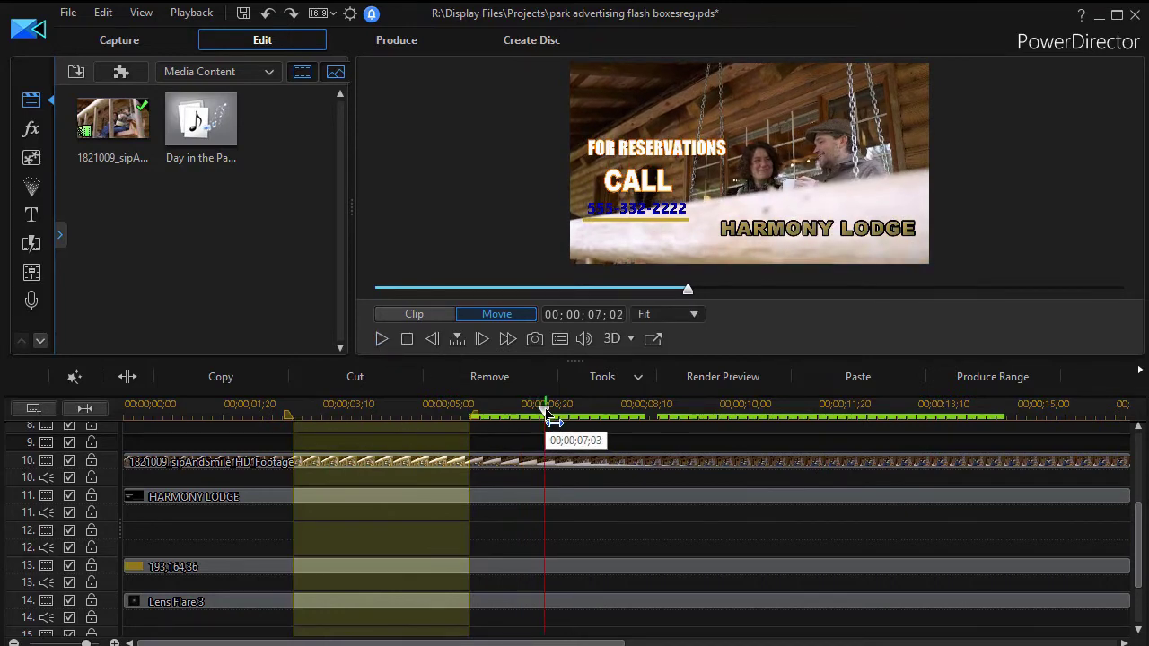
left_click_drag(545, 411, 235, 417)
left_click_drag(143, 414, 200, 436)
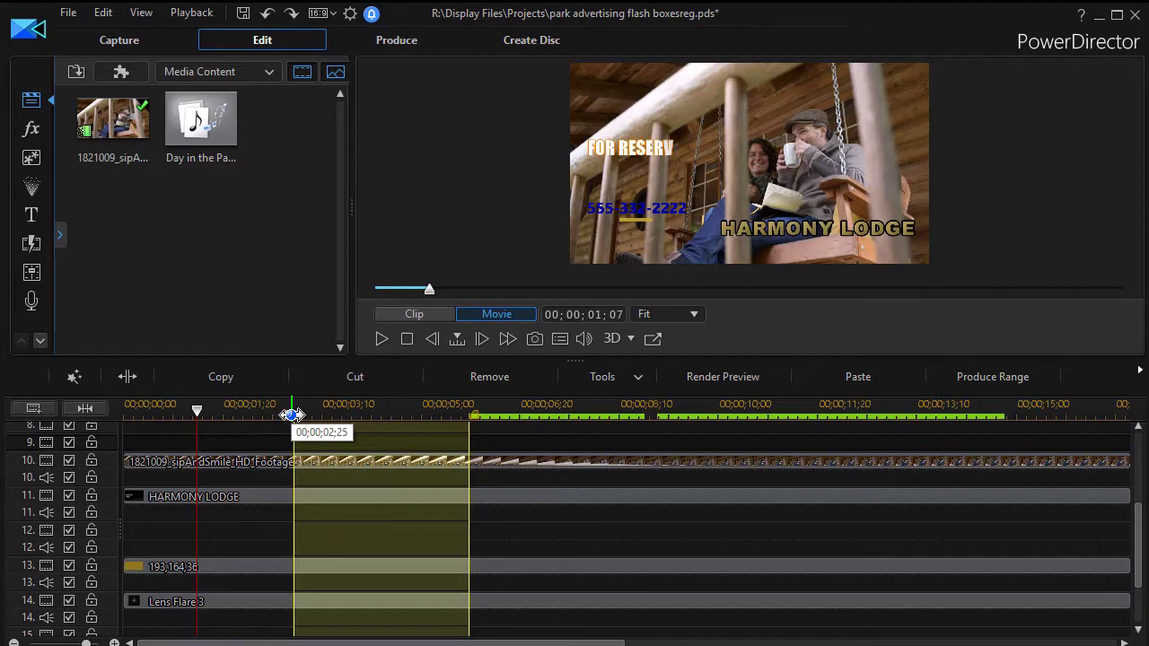
Step: Adjust the range start, lock the range, then clear it from the ruler
mouse_move(290, 415)
left_mouse_down()
mouse_move(398, 416)
mouse_move(271, 418)
left_mouse_up()
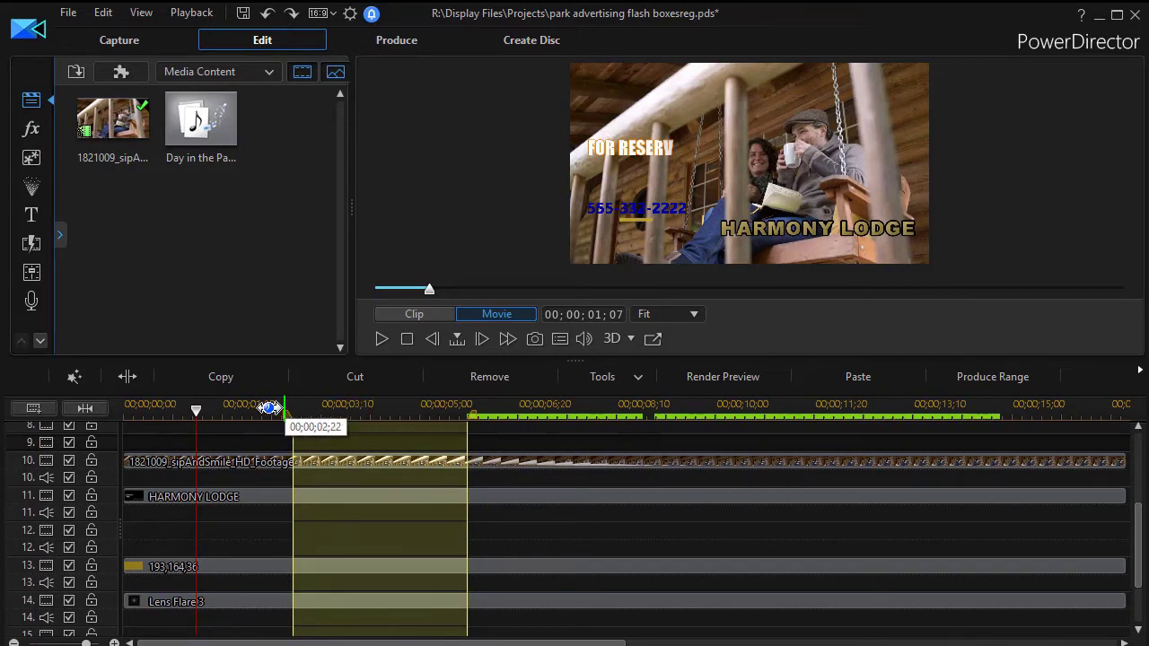
right_click(389, 437)
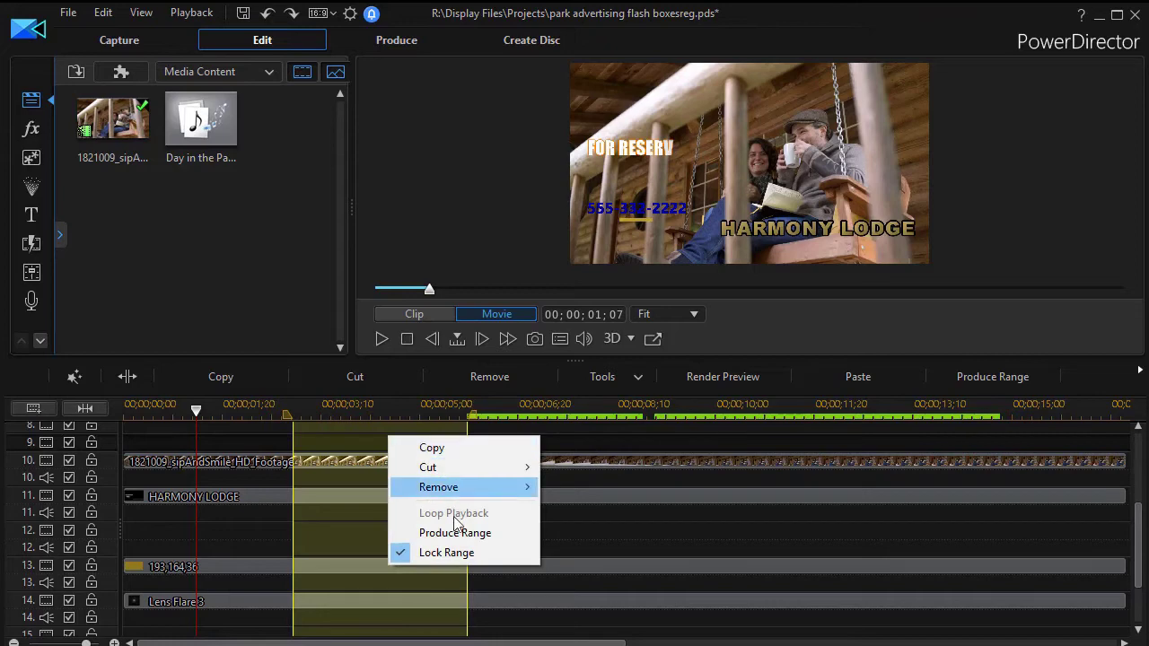
left_click(401, 554)
mouse_move(465, 421)
left_mouse_down()
mouse_move(289, 413)
mouse_move(397, 411)
mouse_move(328, 411)
mouse_move(476, 429)
left_mouse_up()
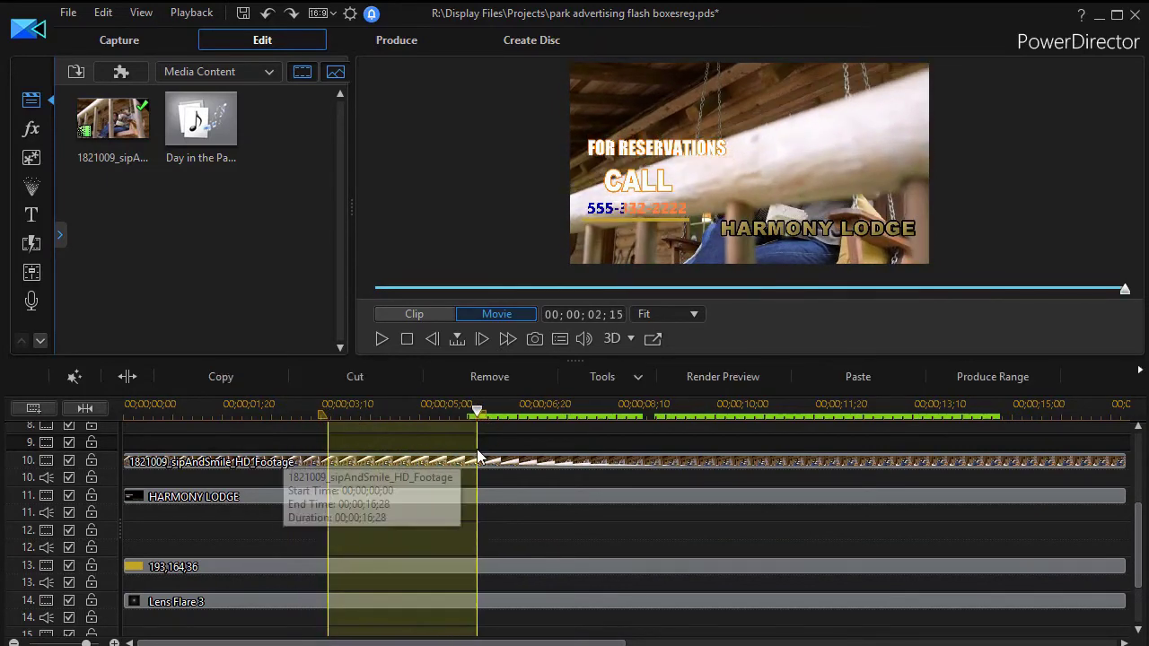
Step: Apply Lock Range to the new 03;14–05;24 range and confirm the lock is checked
right_click(426, 438)
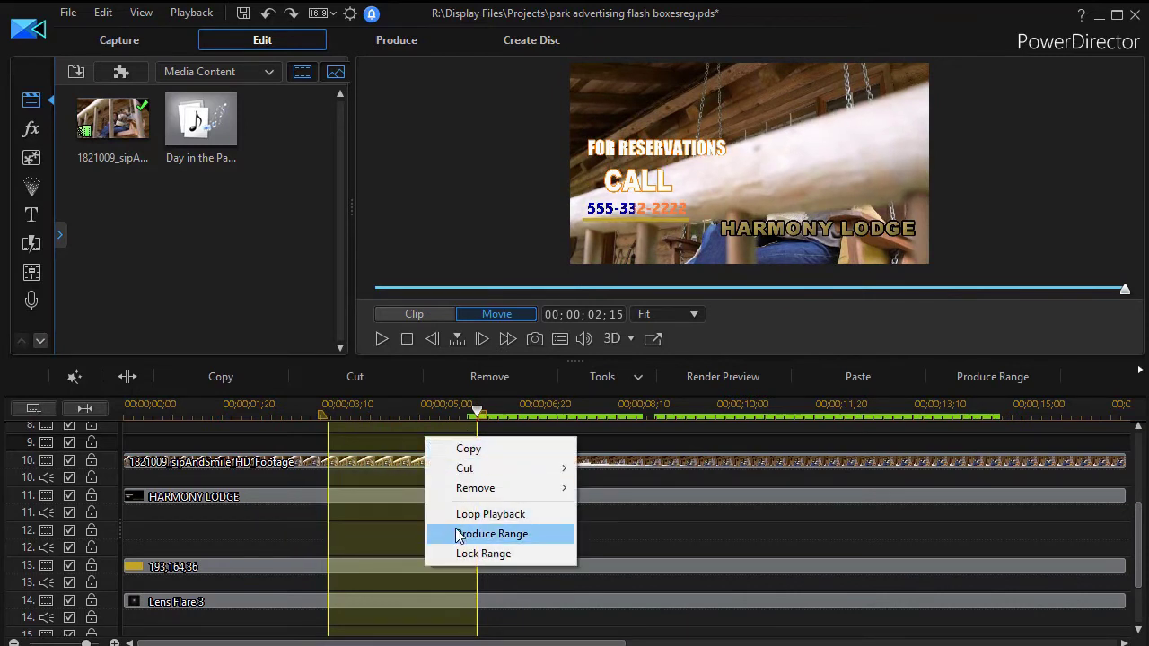
left_click(442, 553)
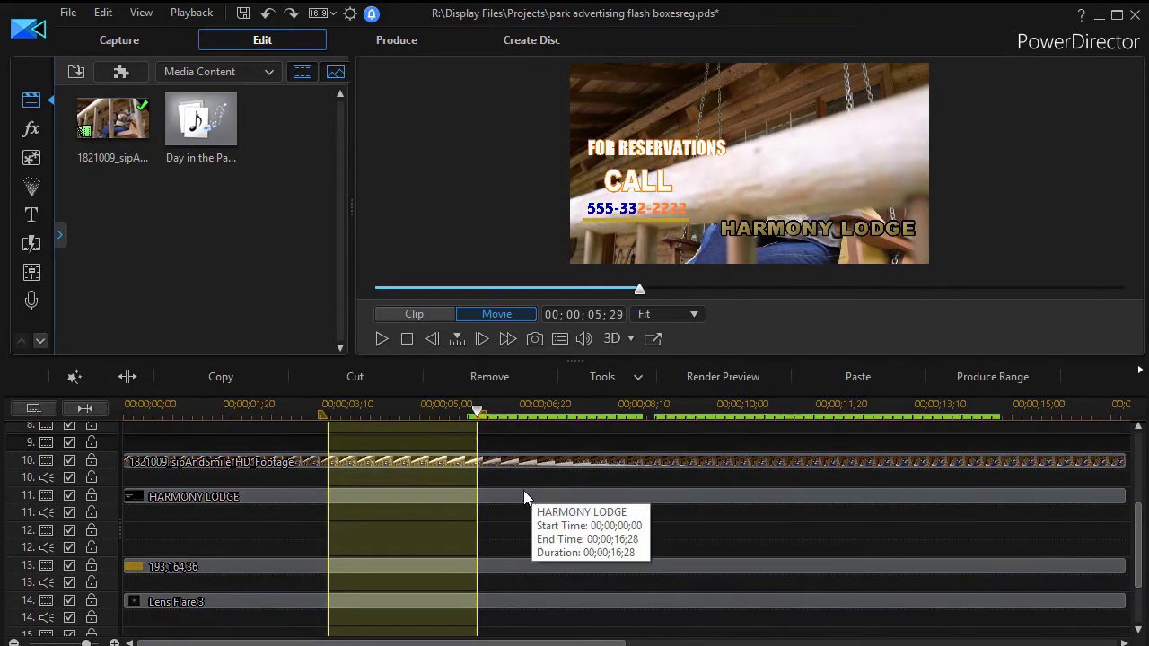
right_click(389, 529)
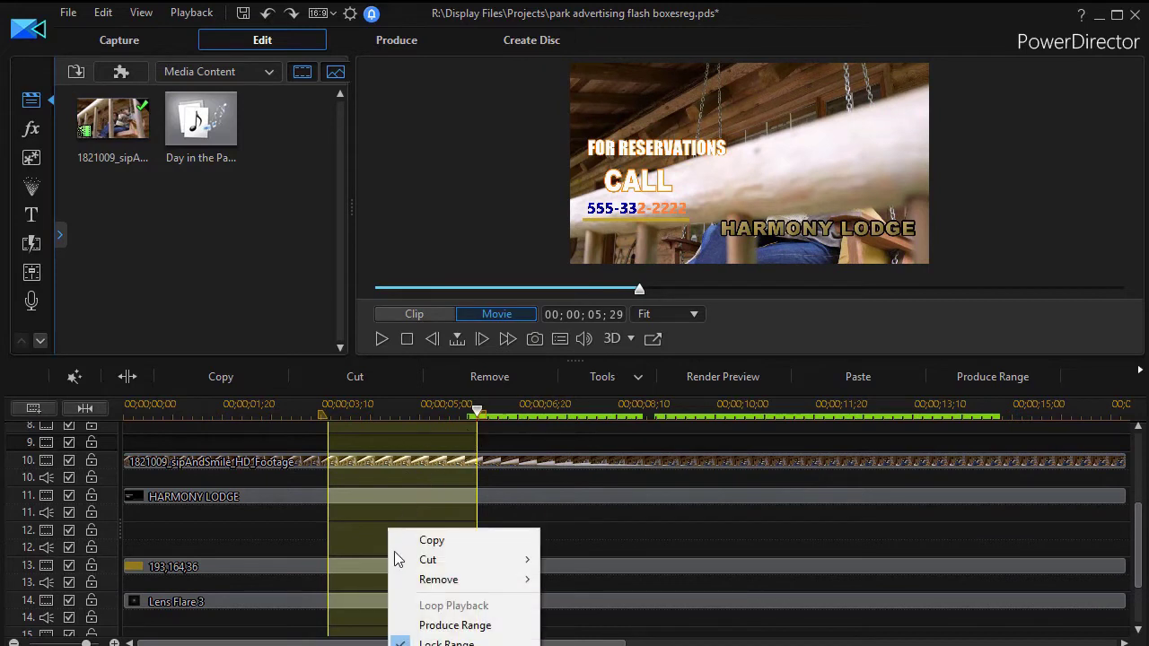
left_click(551, 409)
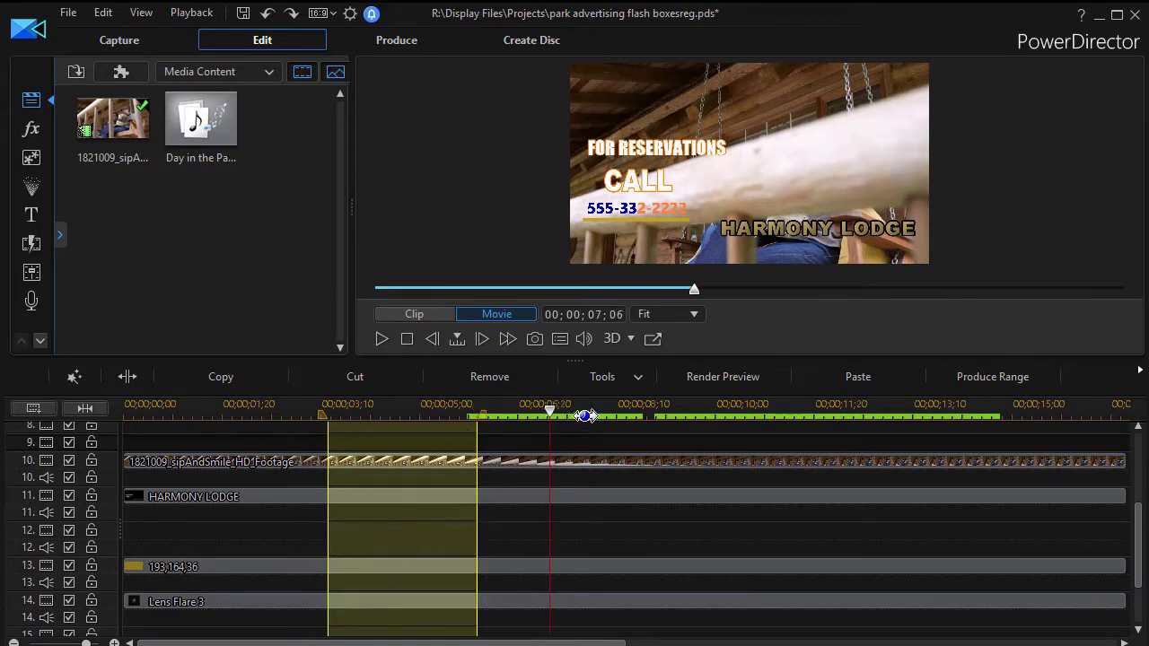
Step: Scrub the playhead forward to 09;16, then back to 04;11 inside the locked range
left_click_drag(550, 417, 658, 433)
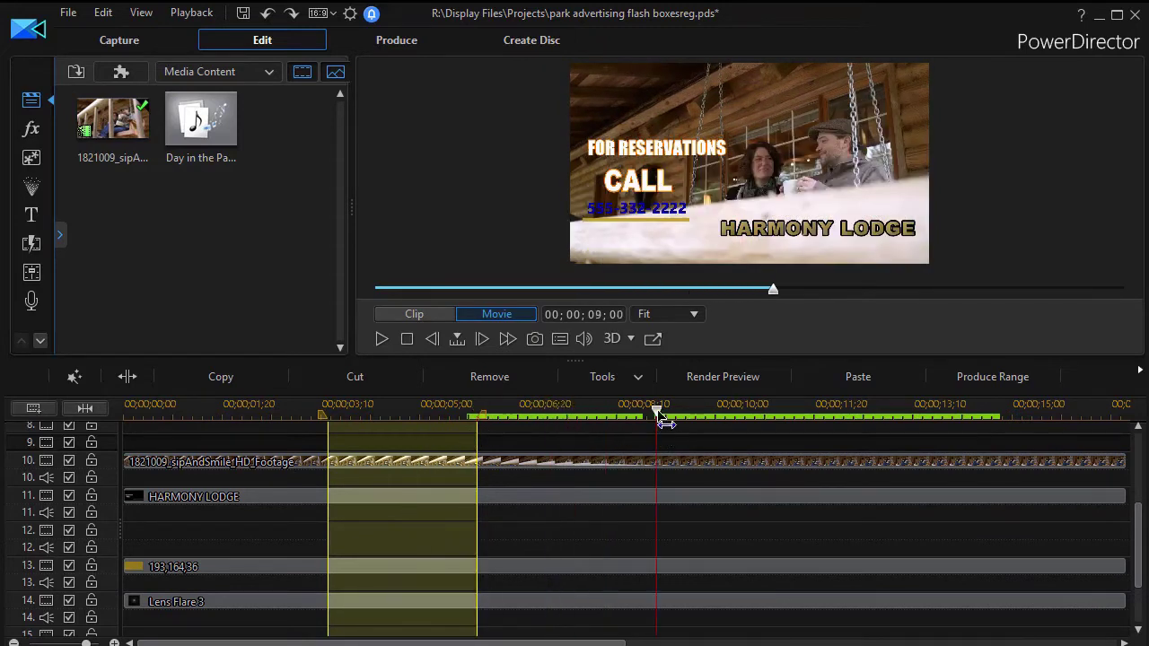
left_click_drag(655, 410, 690, 409)
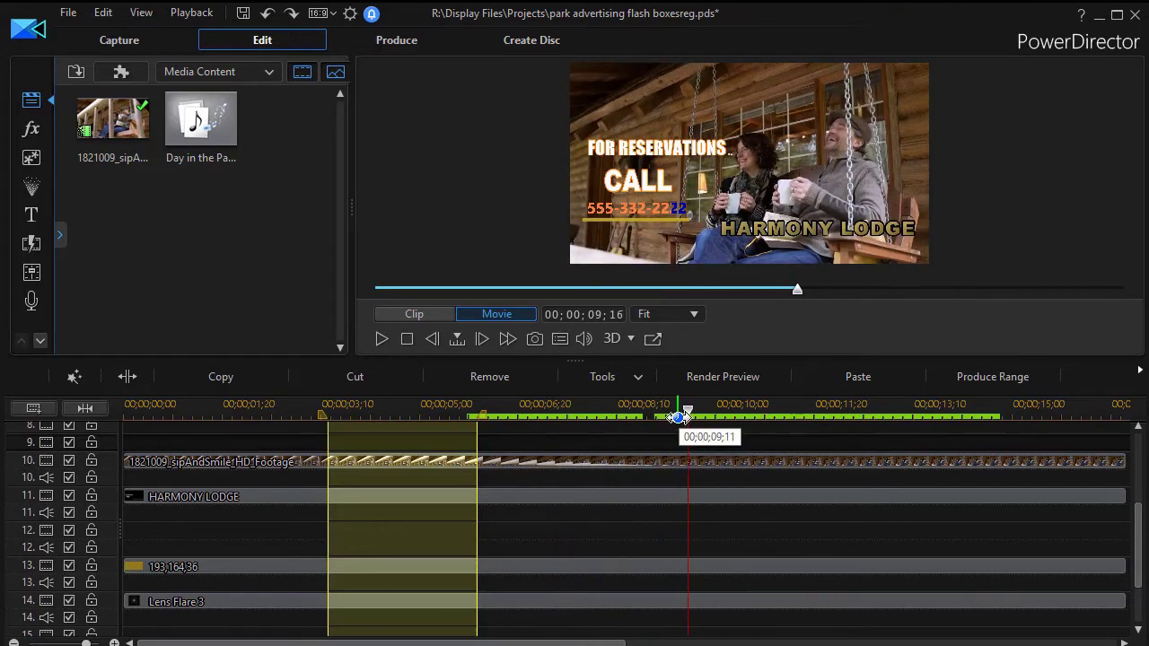
left_click_drag(688, 410, 561, 434)
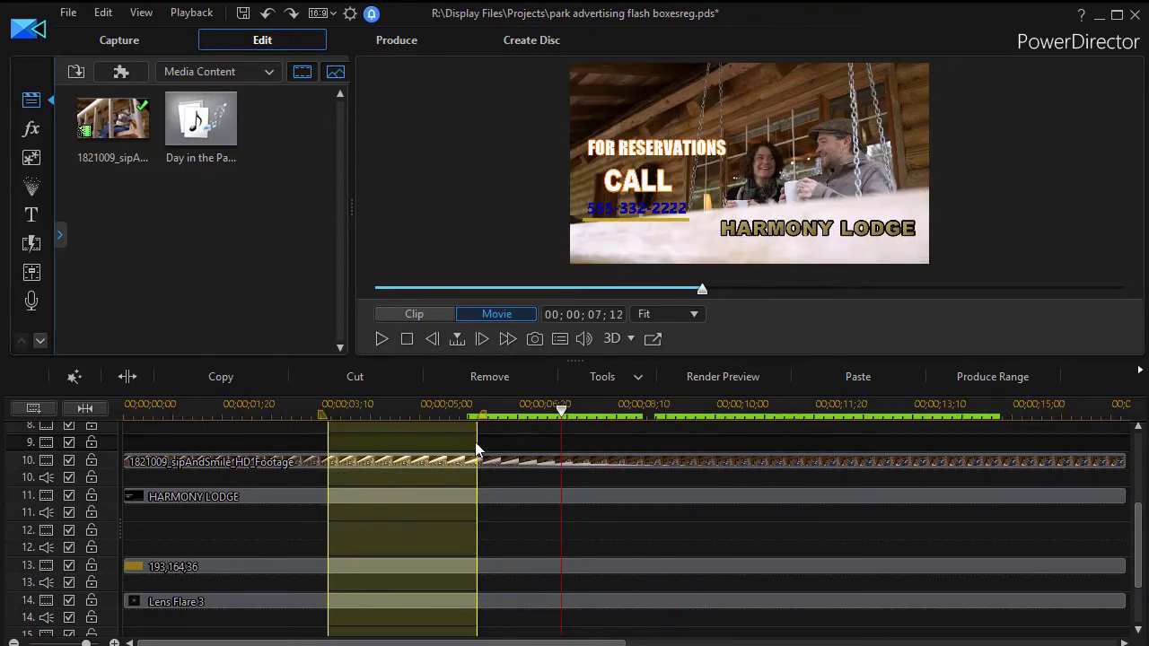
left_click_drag(565, 422, 382, 421)
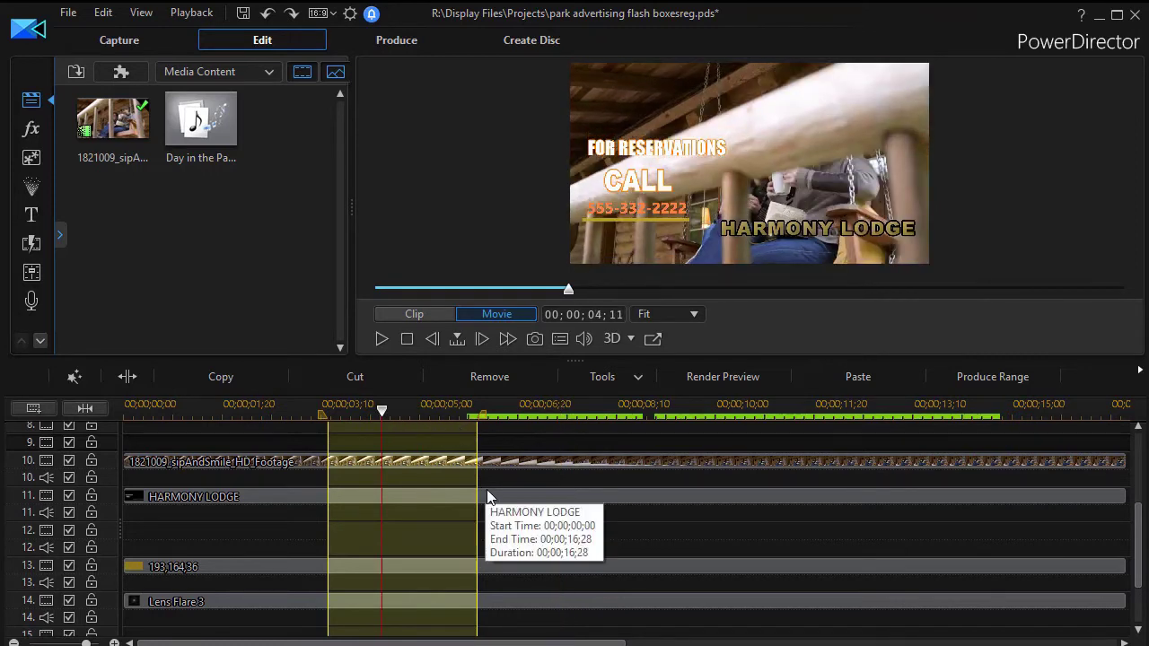
Step: Uncheck Lock Range on the 03;14–05;24 range and turn on Loop Playback
right_click(398, 440)
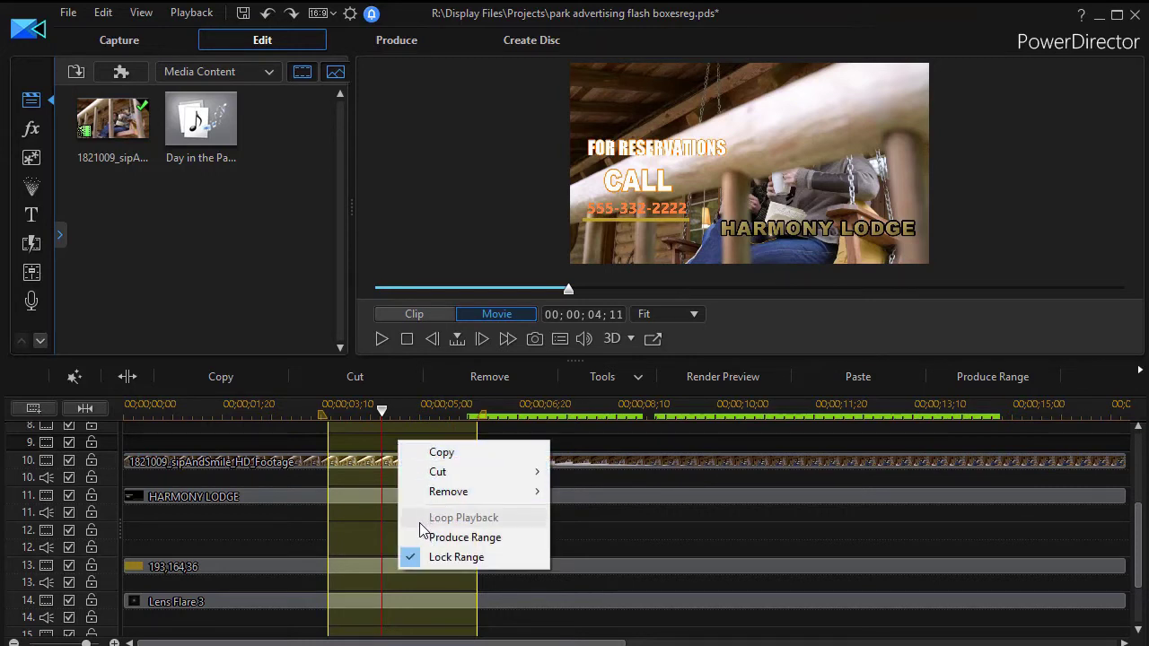
left_click(618, 592)
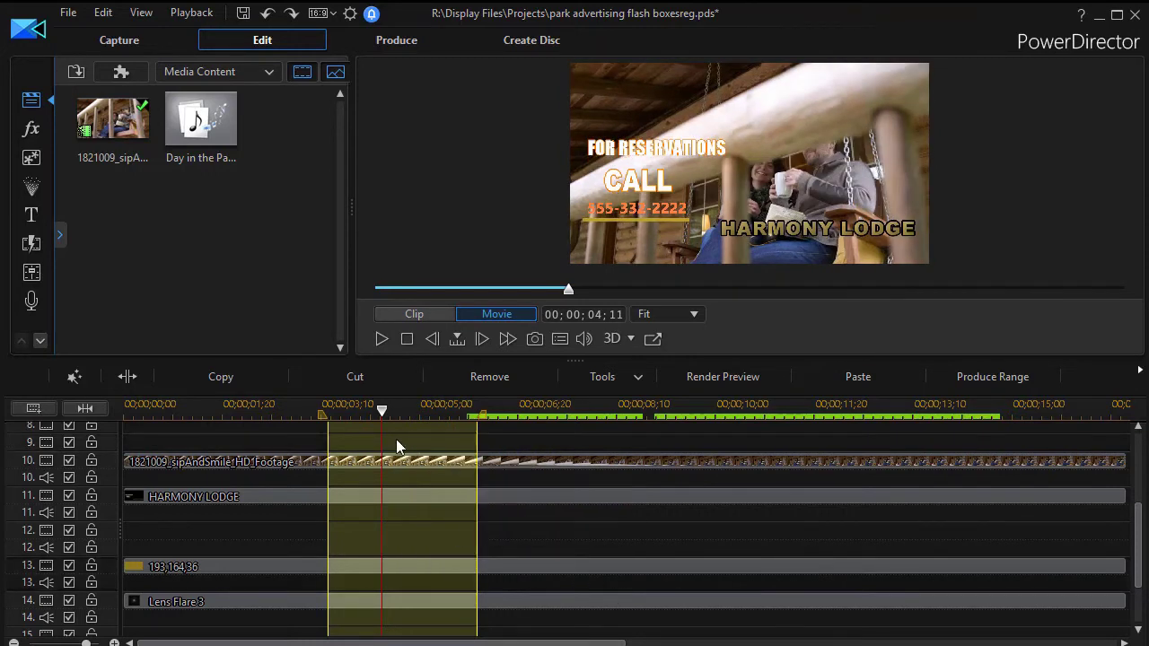
right_click(400, 446)
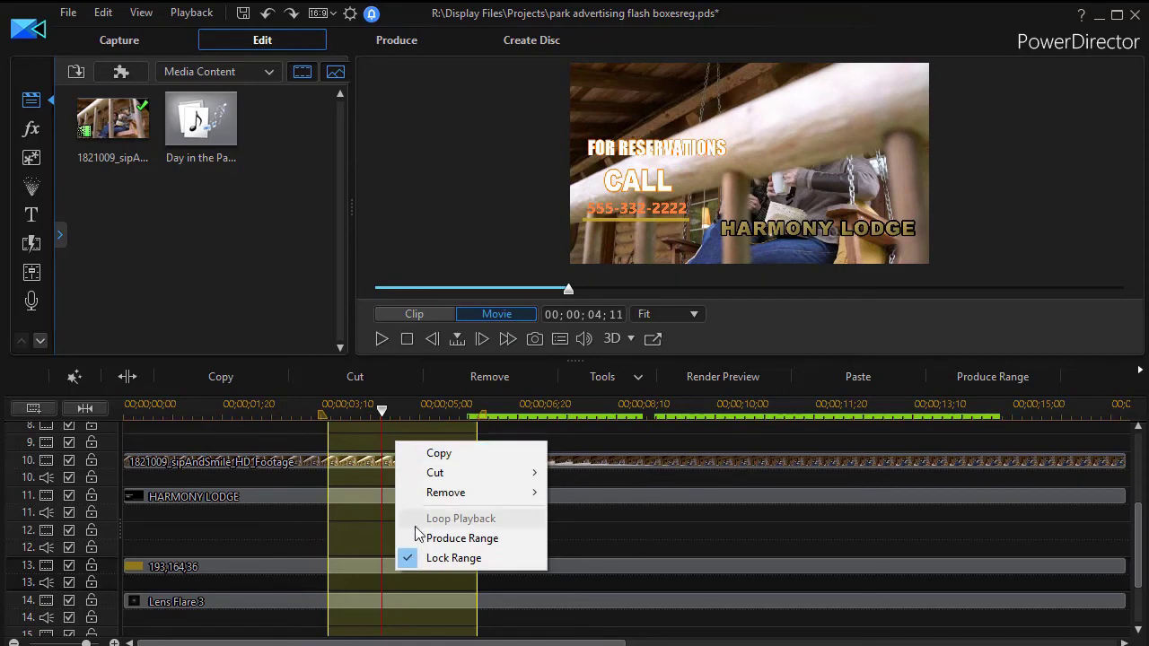
left_click(406, 557)
right_click(408, 438)
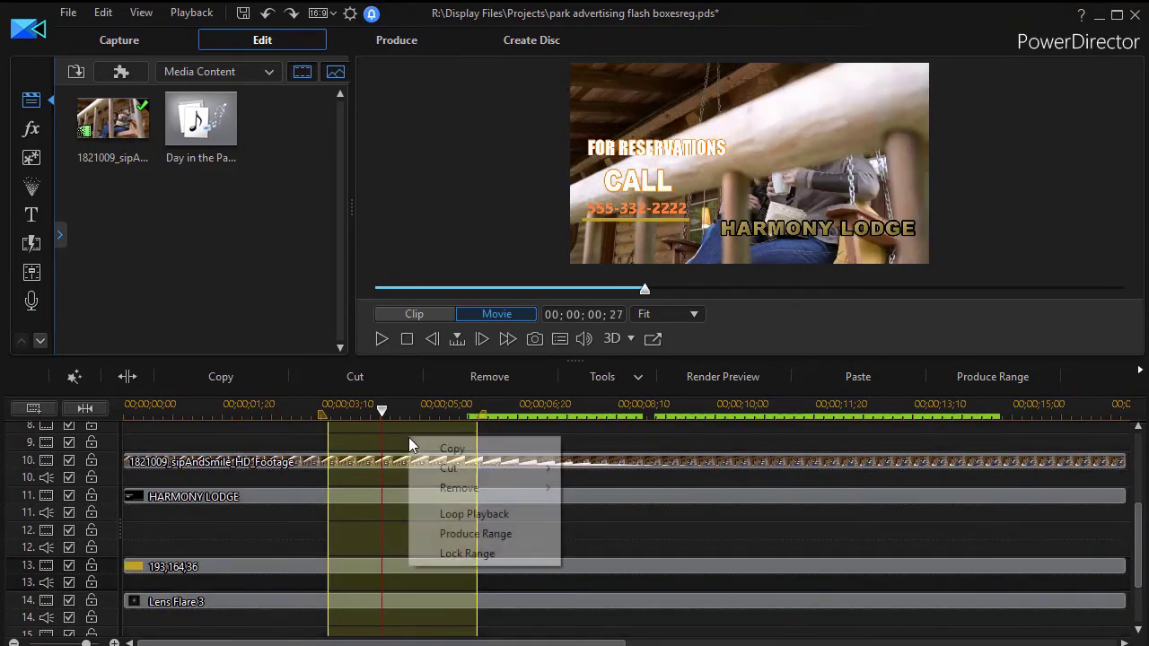
left_click(425, 514)
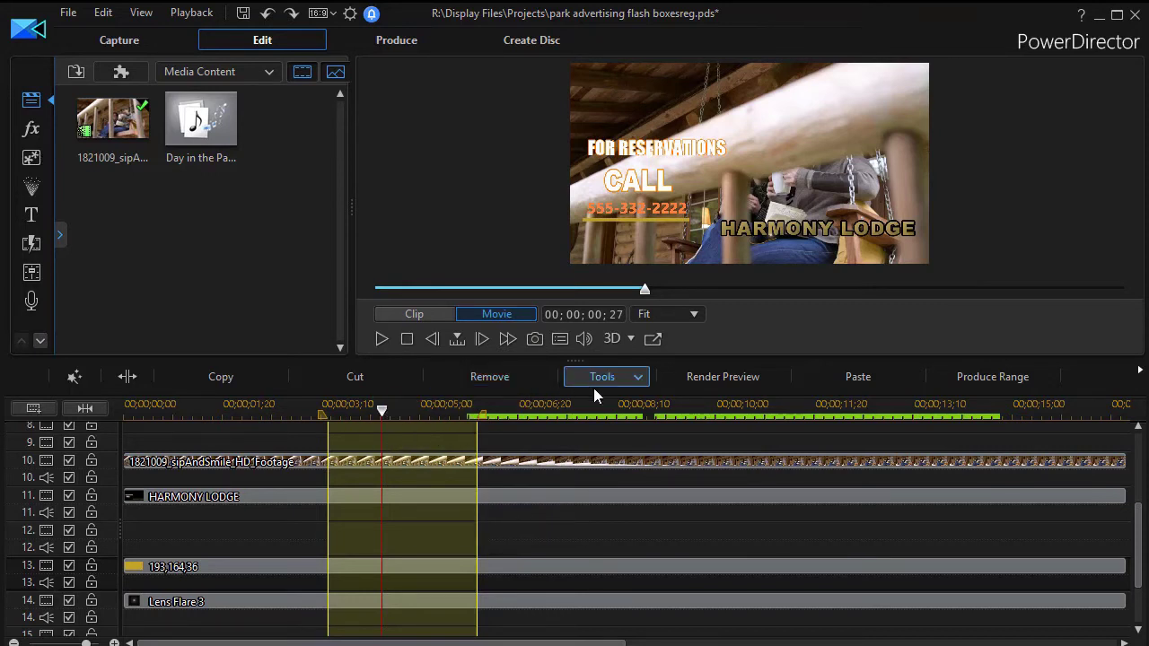
Step: Shrink the timeline to enlarge the preview, then play the looping range from its start
left_click_drag(575, 362, 569, 442)
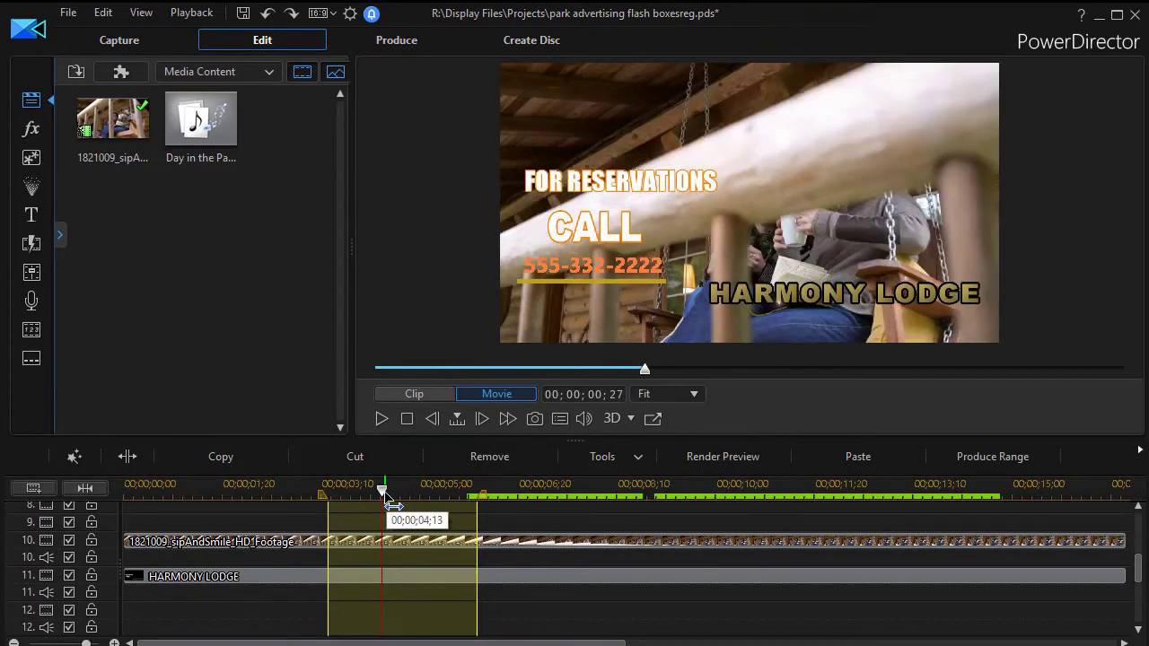
left_click_drag(384, 499, 343, 508)
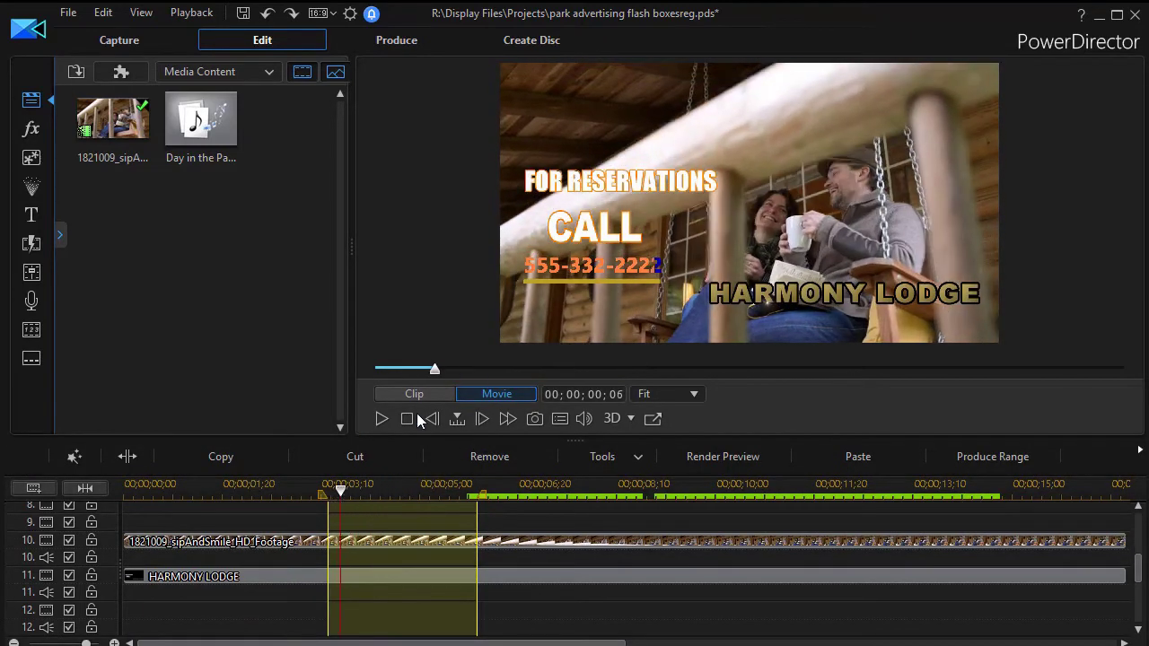
left_click(381, 419)
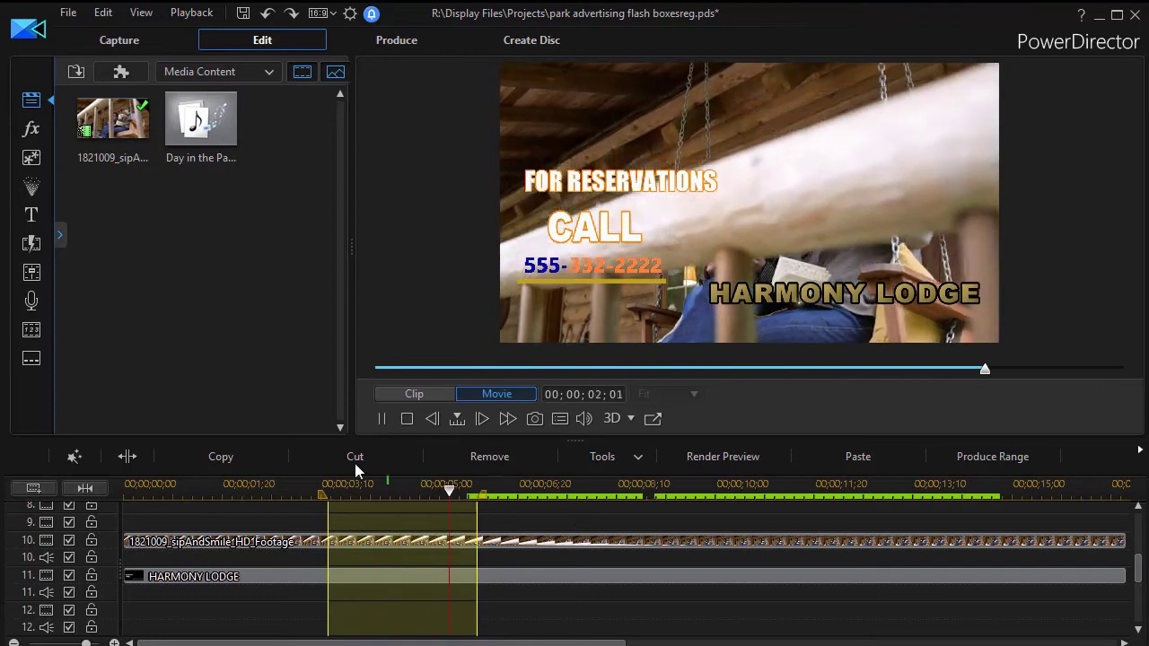
Step: Pause playback, turn off Loop Playback, and remove the 03;14–05;24 range from the ruler
left_click(381, 422)
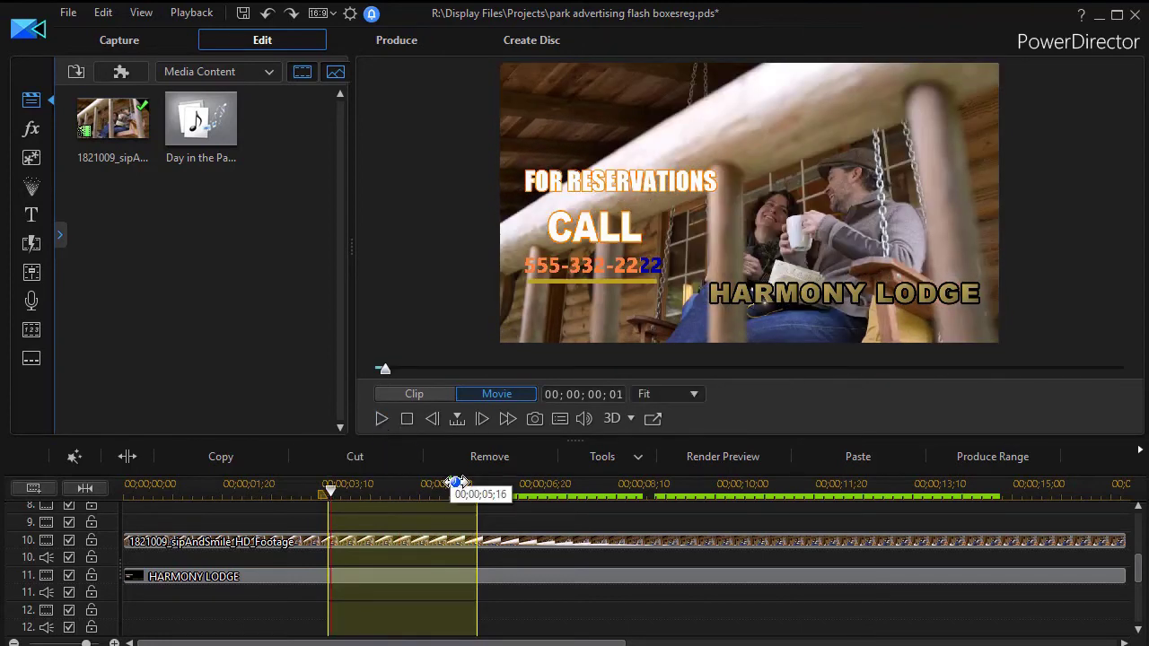
left_click_drag(485, 508, 474, 499)
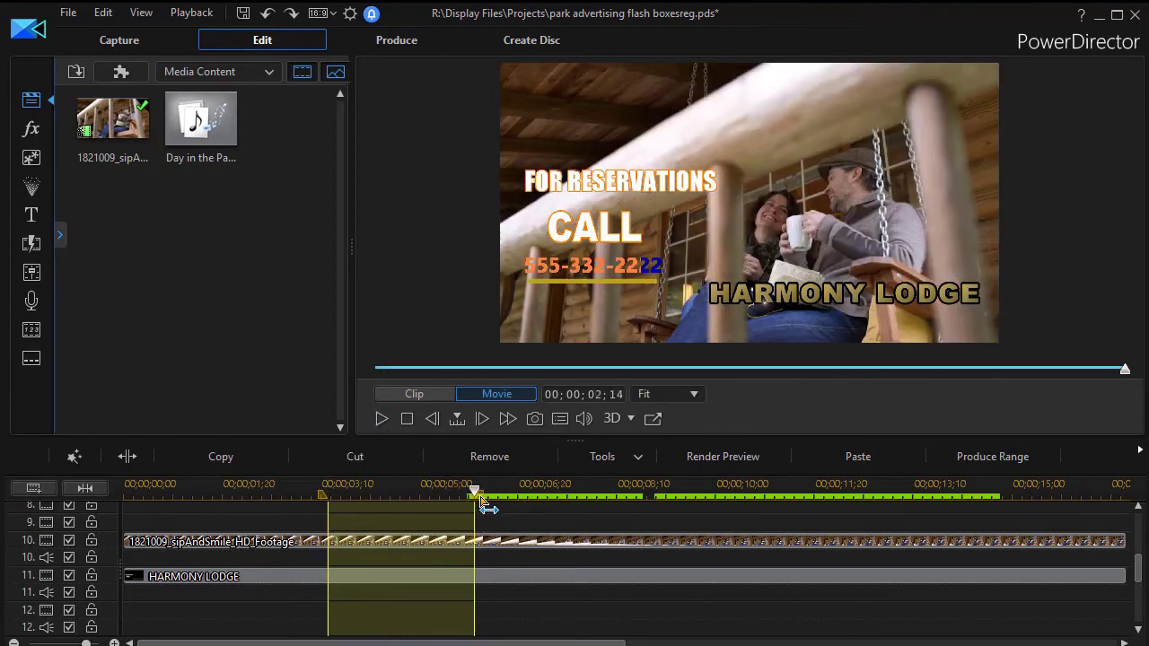
right_click(395, 509)
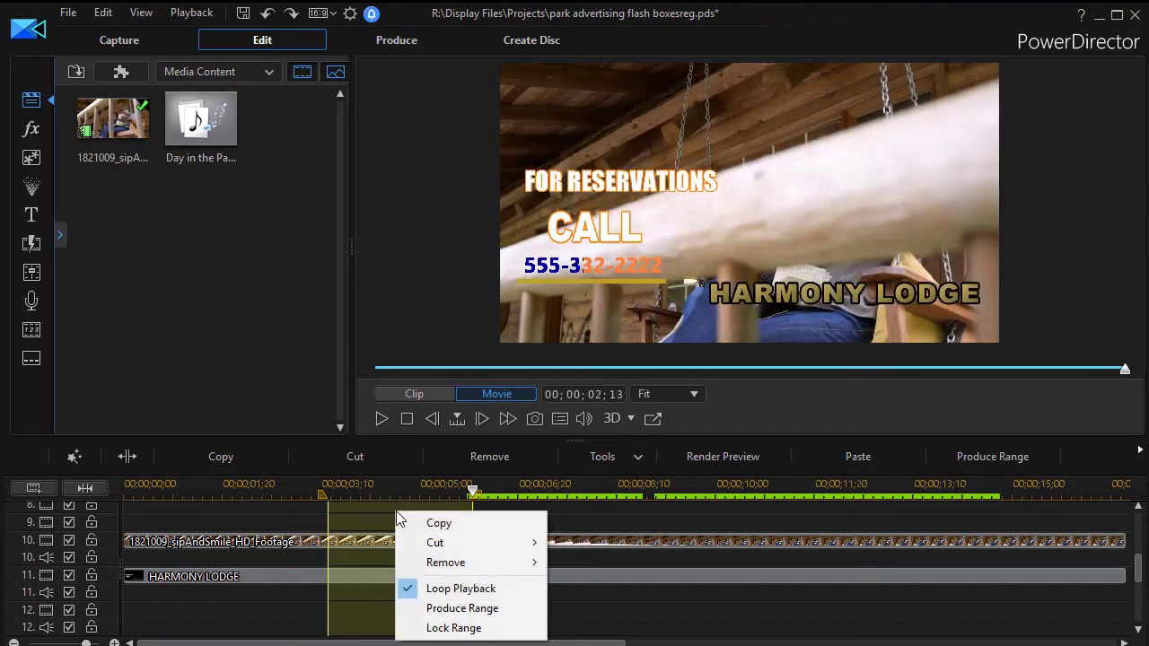
left_click(411, 589)
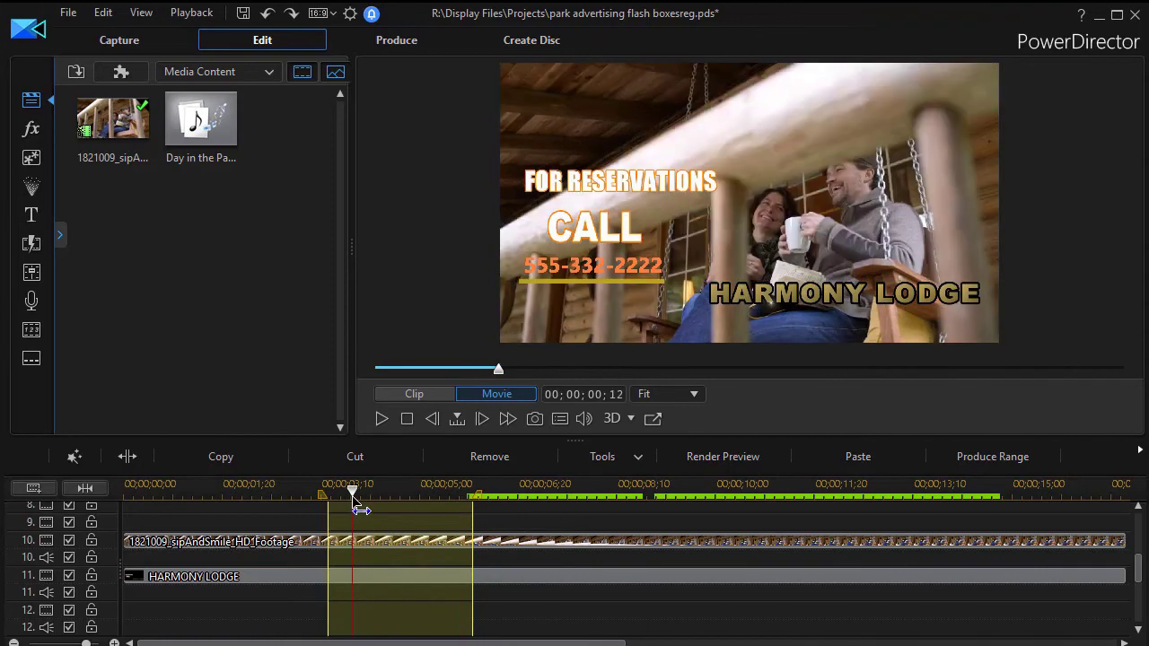
left_click_drag(476, 496, 305, 519)
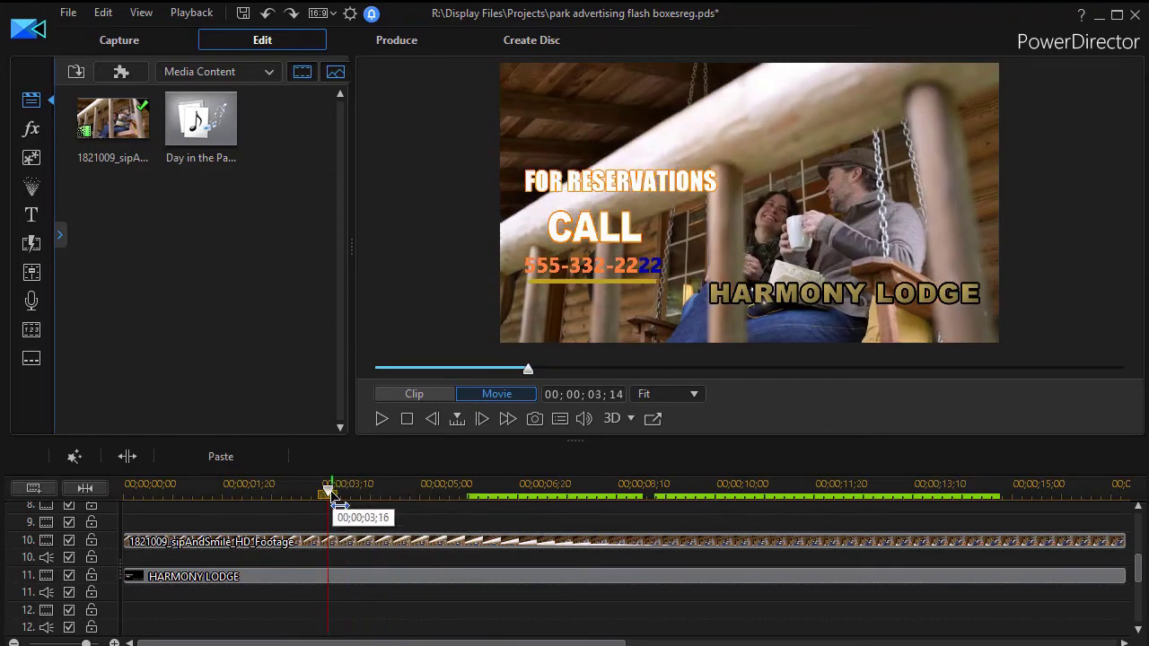
Step: Drag a new ruler range from about 03;10 out to about 09;00 and fine-tune its end
left_click_drag(334, 500, 703, 508)
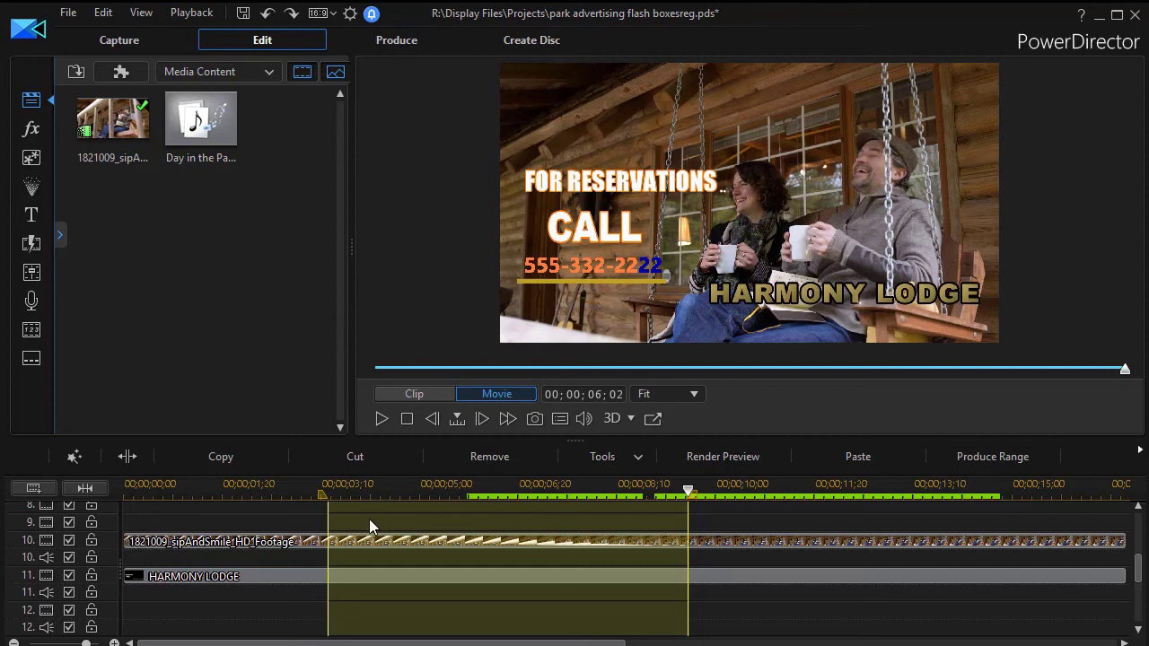
left_click(687, 496)
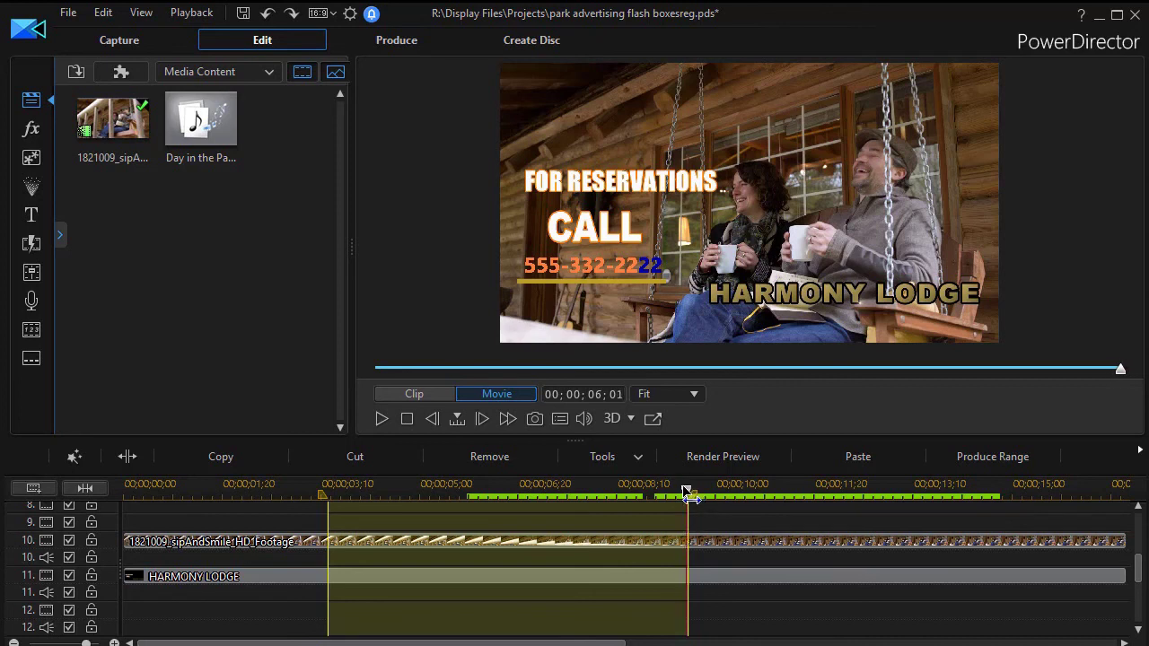